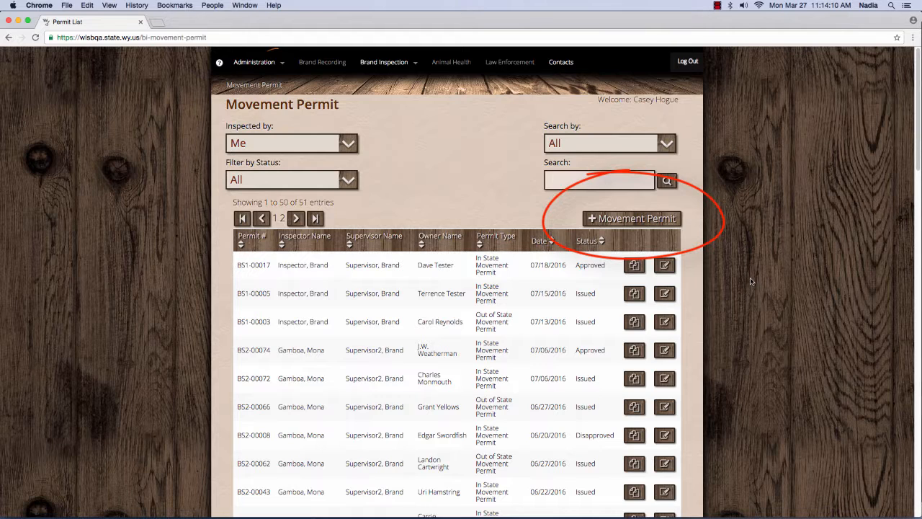
Step: Create a new movement permit and keep the type as In State Movement Permit
left_click(659, 218)
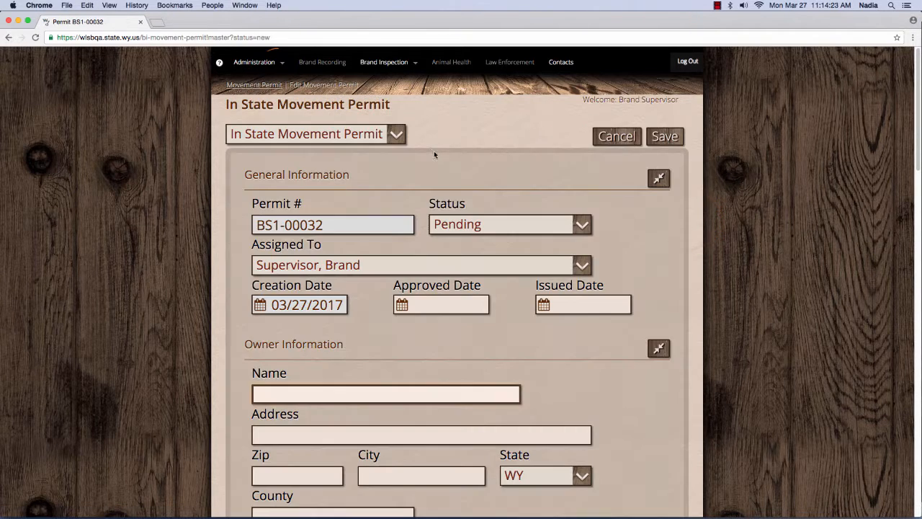
left_click(396, 136)
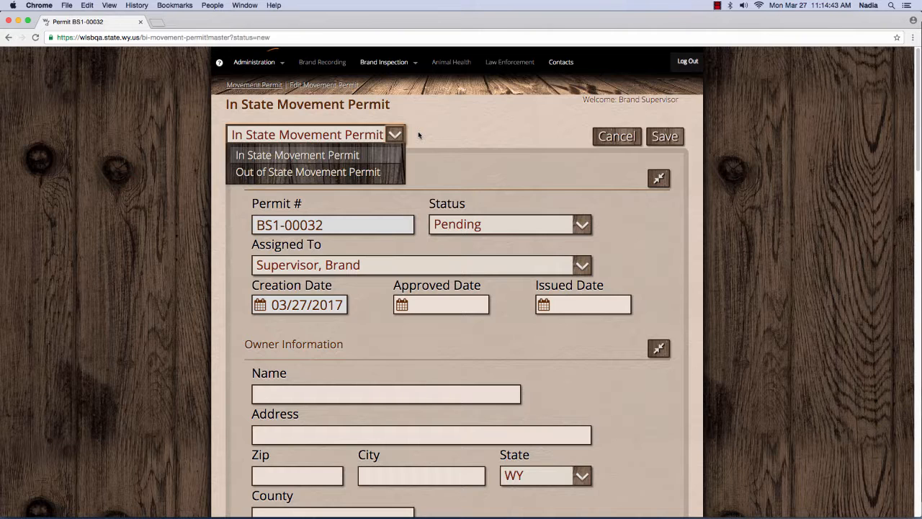
left_click(418, 133)
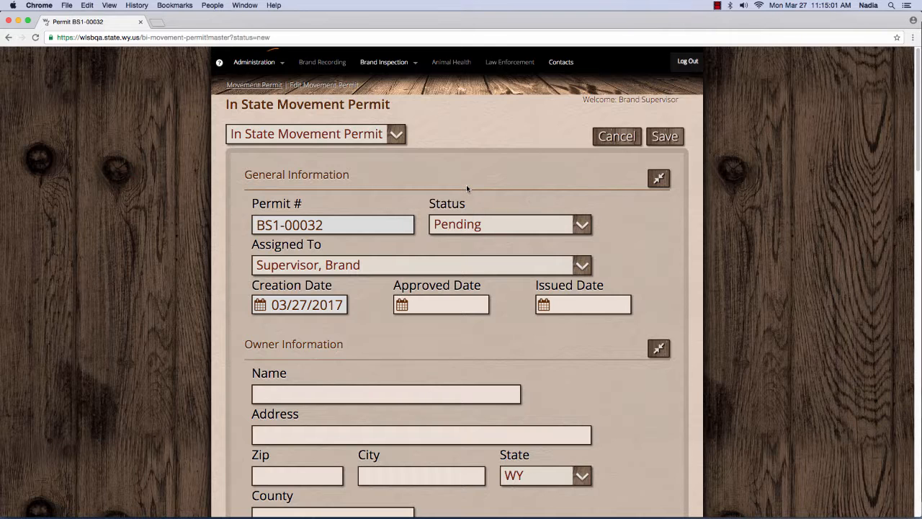
Step: Leave the permit status on Pending and assign the permit to another inspector
left_click(529, 223)
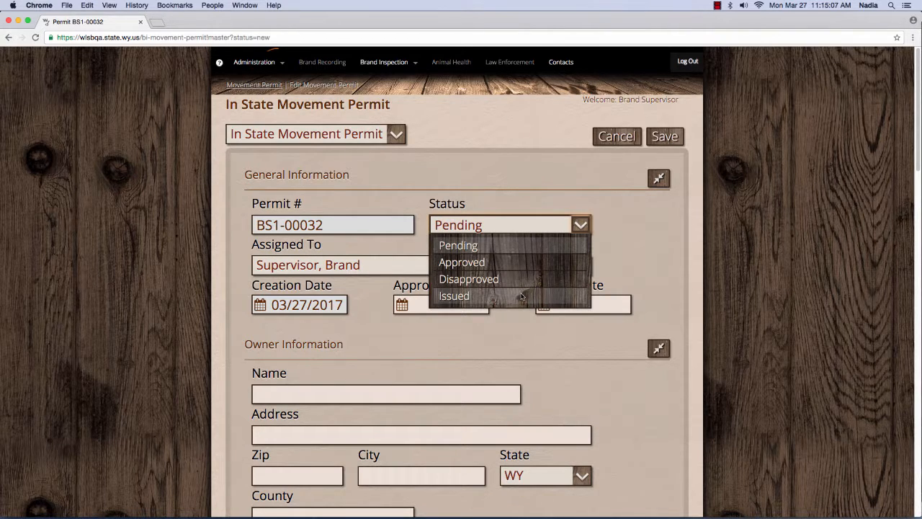
left_click(512, 250)
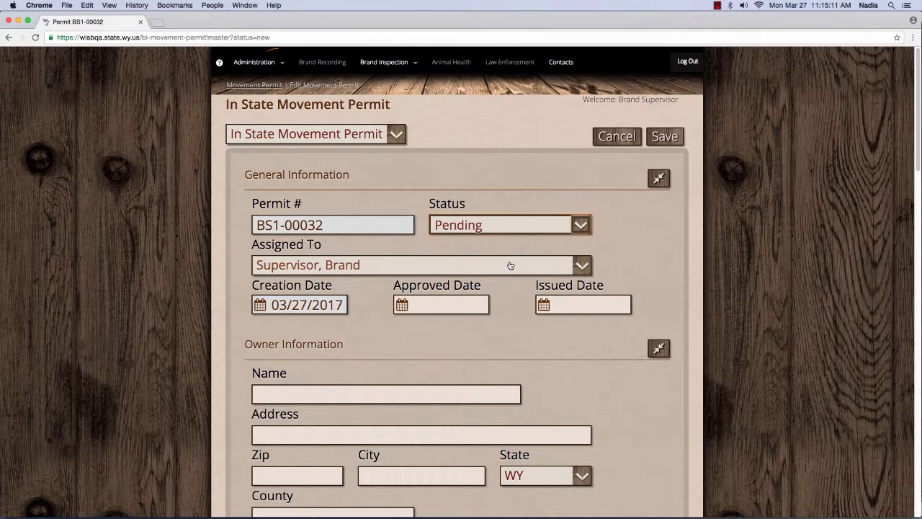
left_click(577, 266)
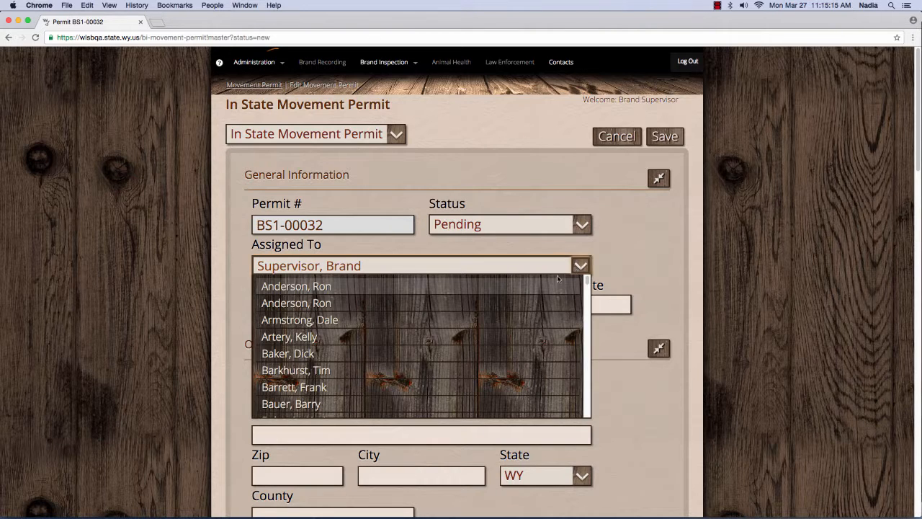
scroll(532, 328, "down", 10)
scroll(531, 329, "down", 5)
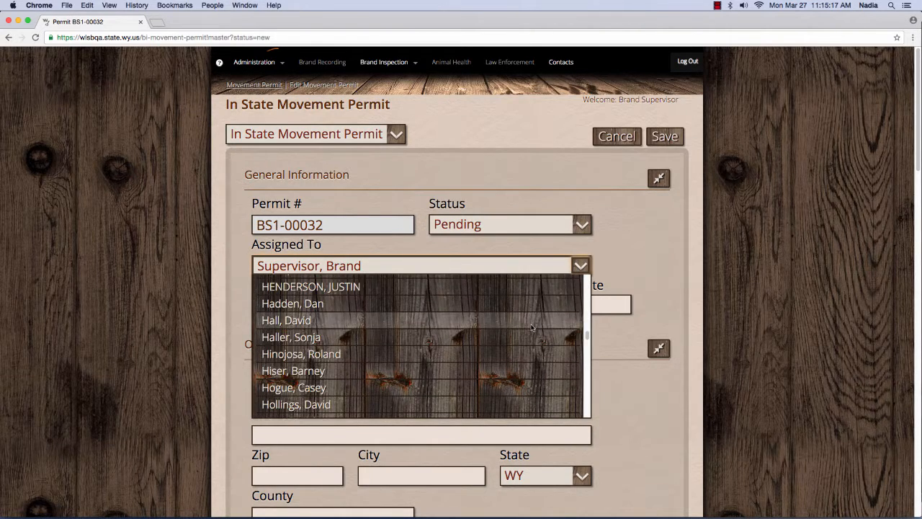
left_click(455, 370)
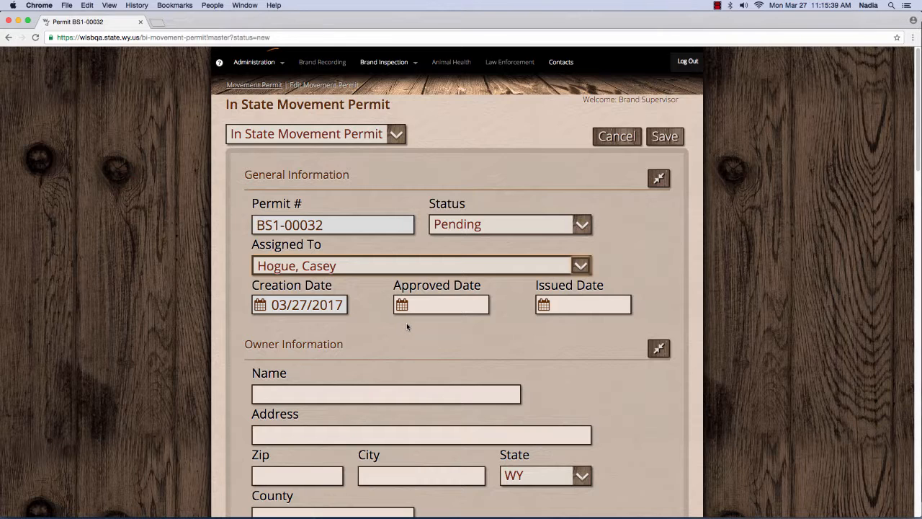
Step: Set the issued date to 03/27/2017 from the calendar
left_click(596, 310)
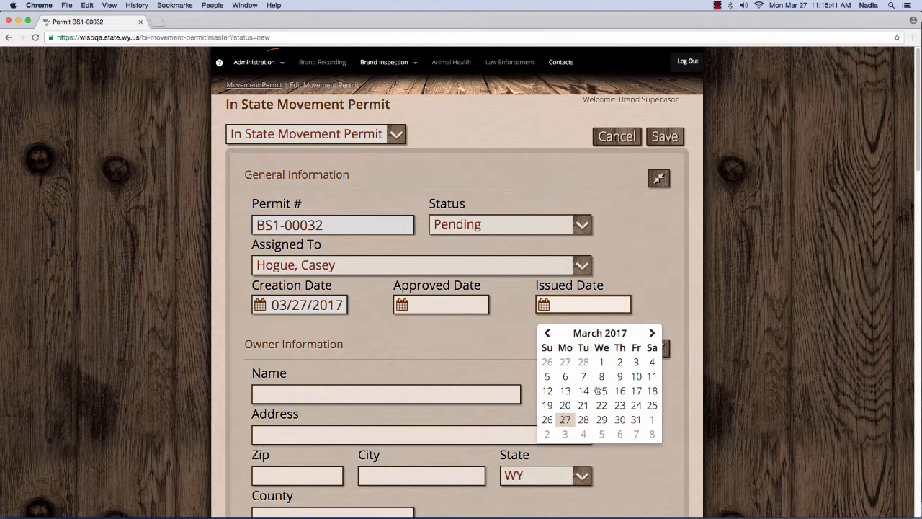
left_click(570, 422)
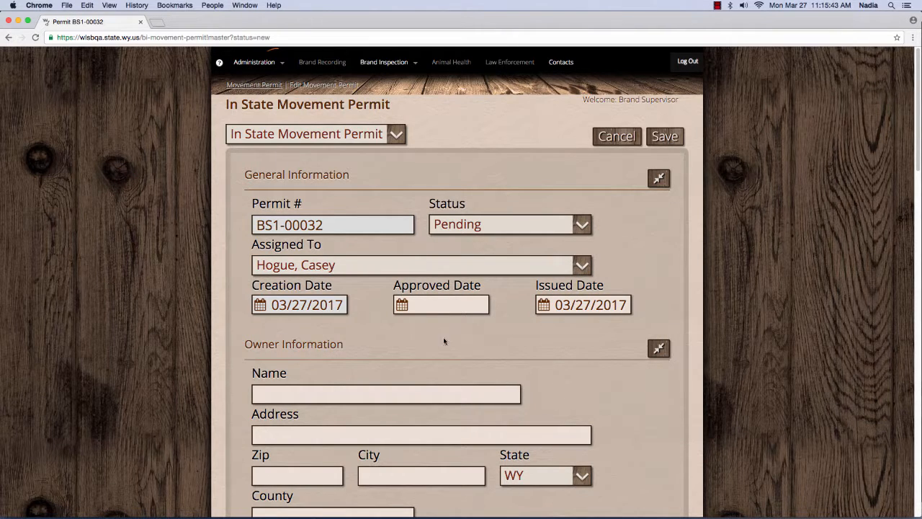
scroll(453, 335, "down", 3)
Step: Enter the owner's name and street address, and pick zip 82072 from the suggestions
left_click(376, 343)
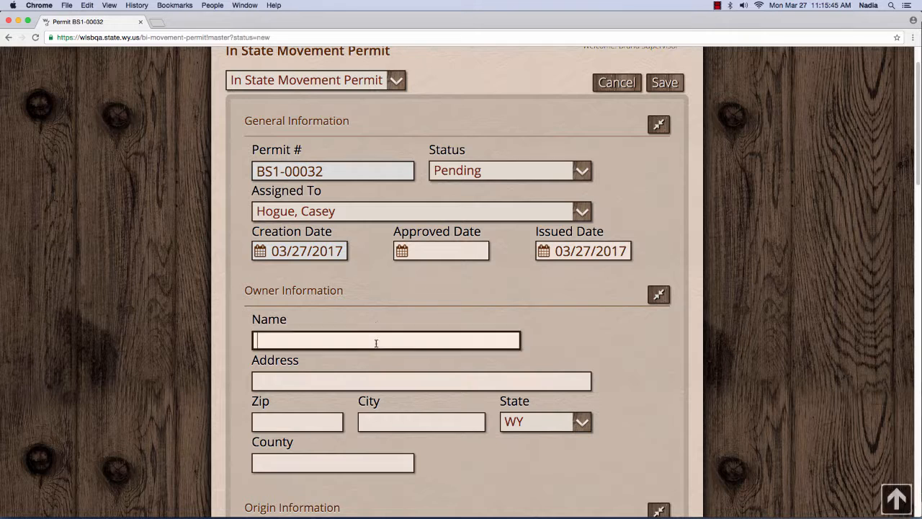
scroll(443, 325, "down", 2)
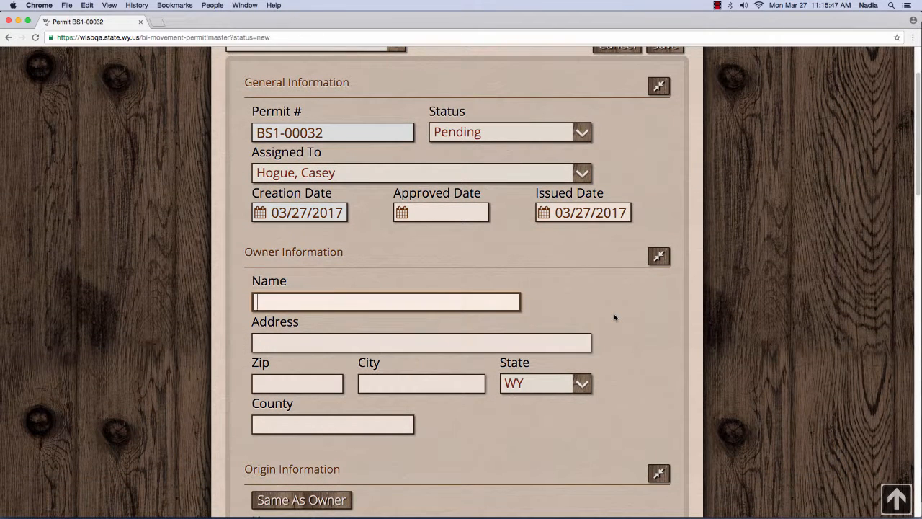
key("Tab")
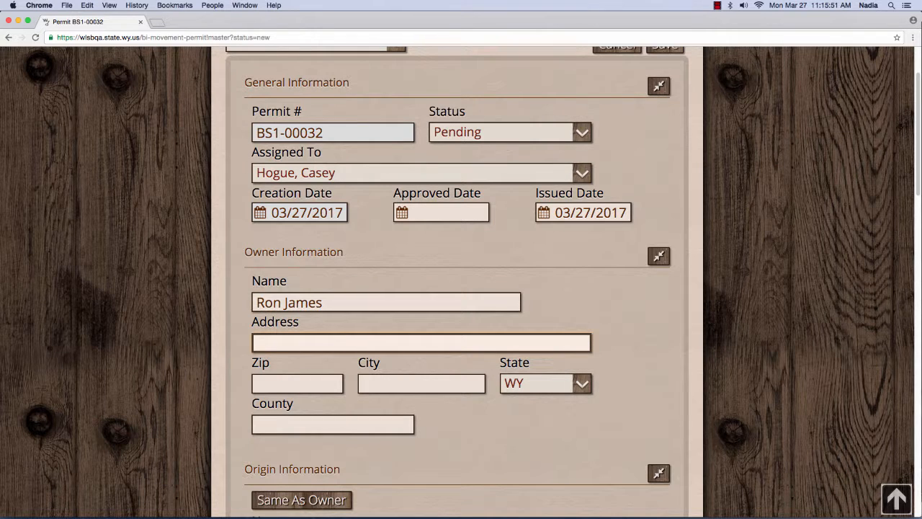
type("123 Cowboy Way")
key("Tab")
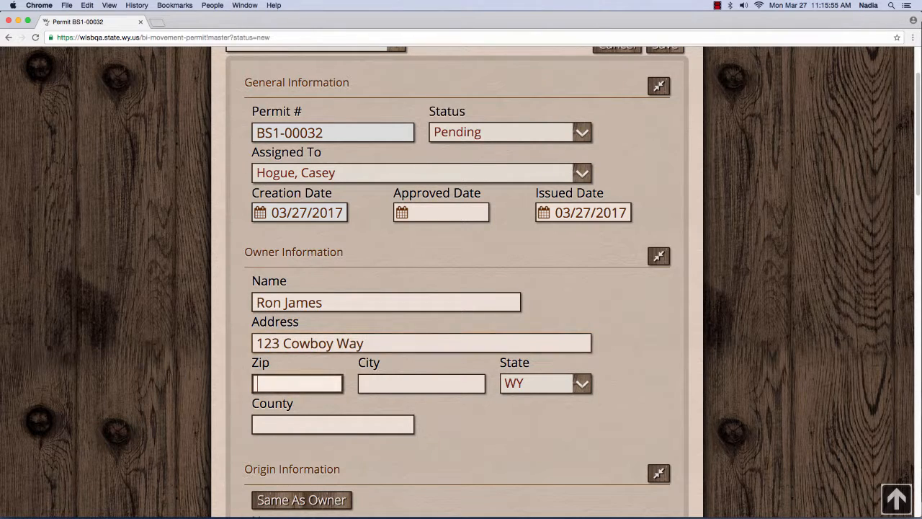
type("82")
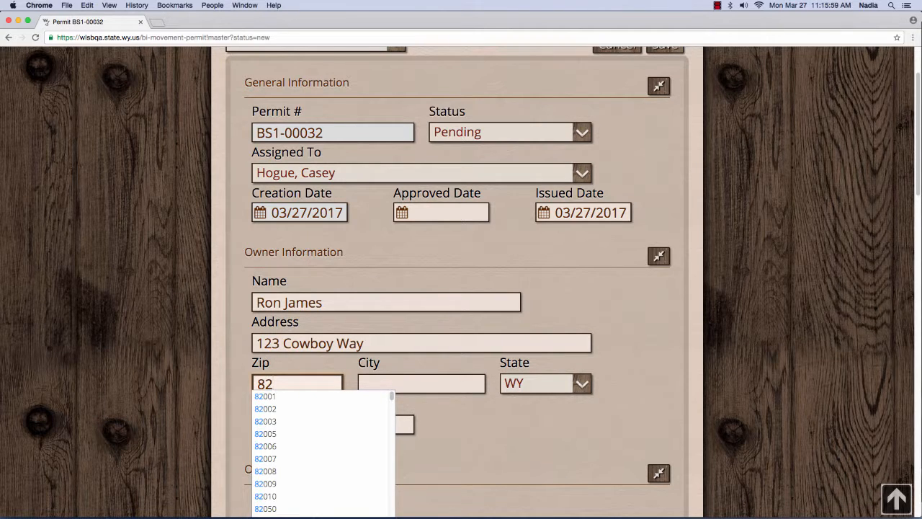
type("07")
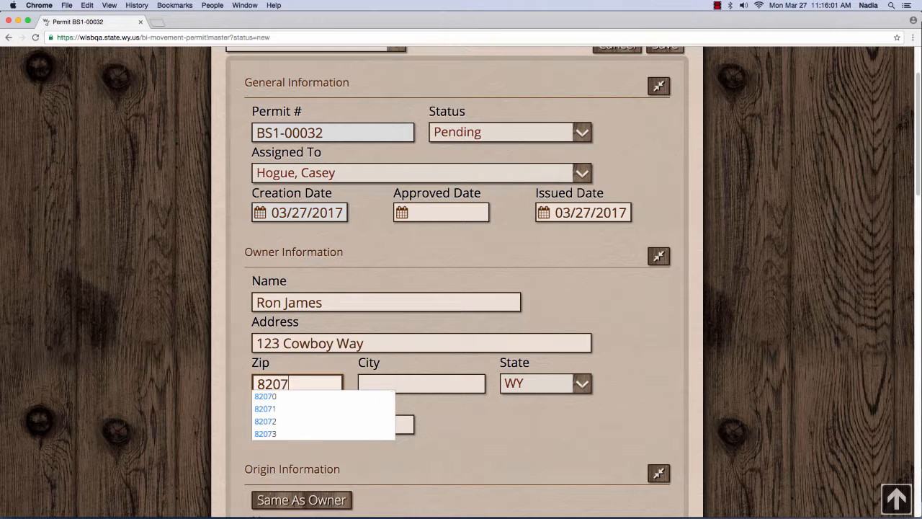
type("2")
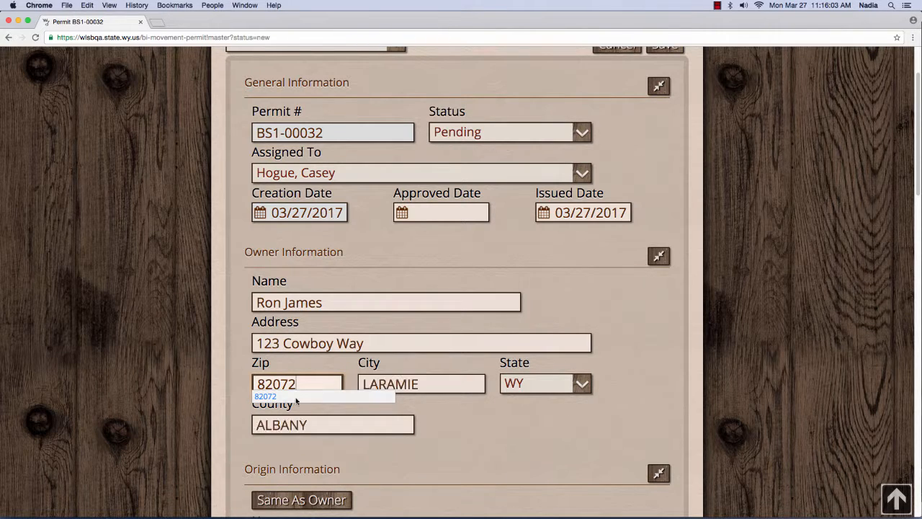
left_click(296, 399)
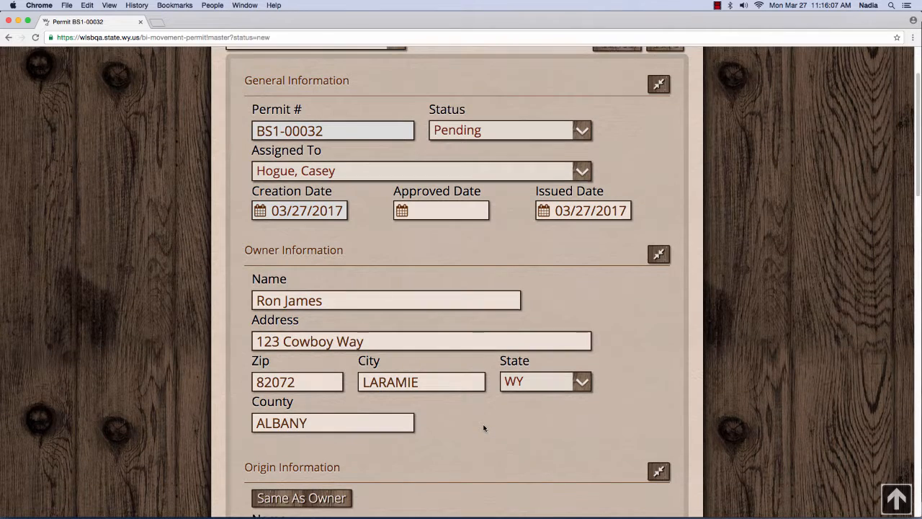
Step: Use Same As Owner to fill Origin Information, confirming the address replacement
scroll(482, 425, "down", 1)
scroll(495, 388, "down", 6)
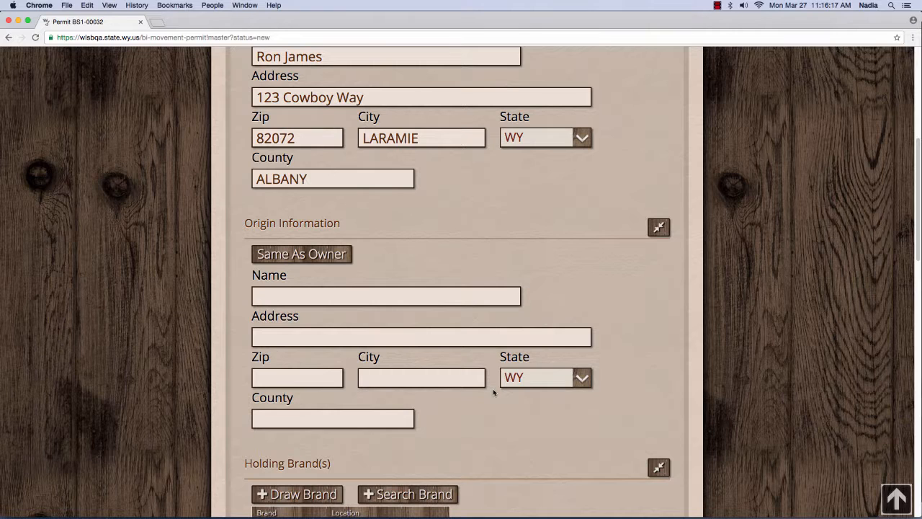
left_click(338, 257)
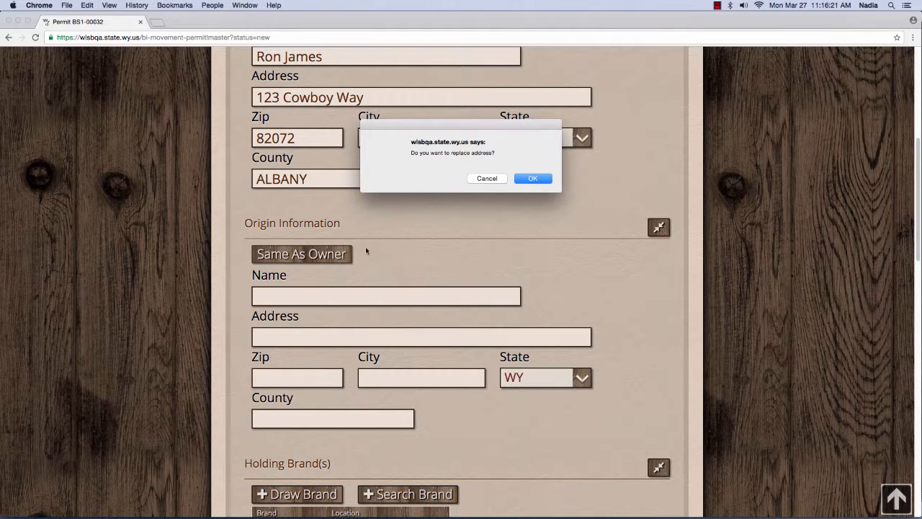
left_click(539, 178)
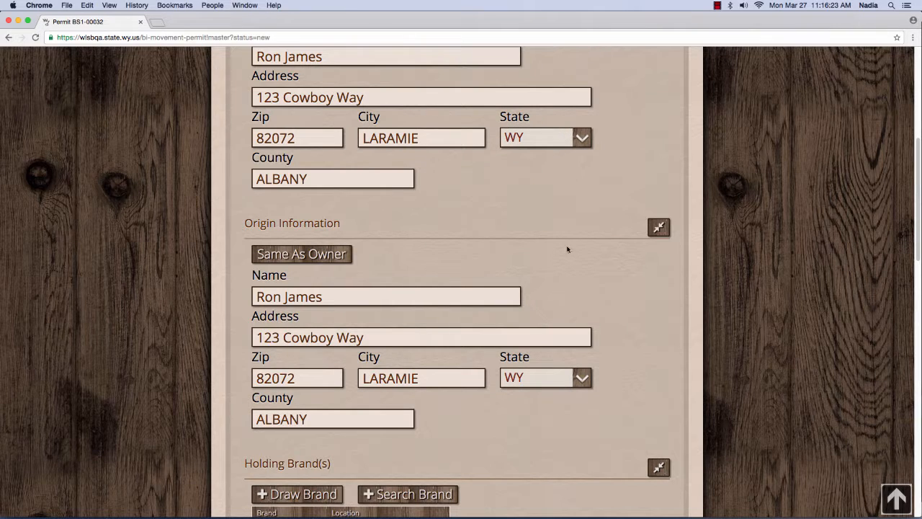
scroll(618, 365, "down", 1)
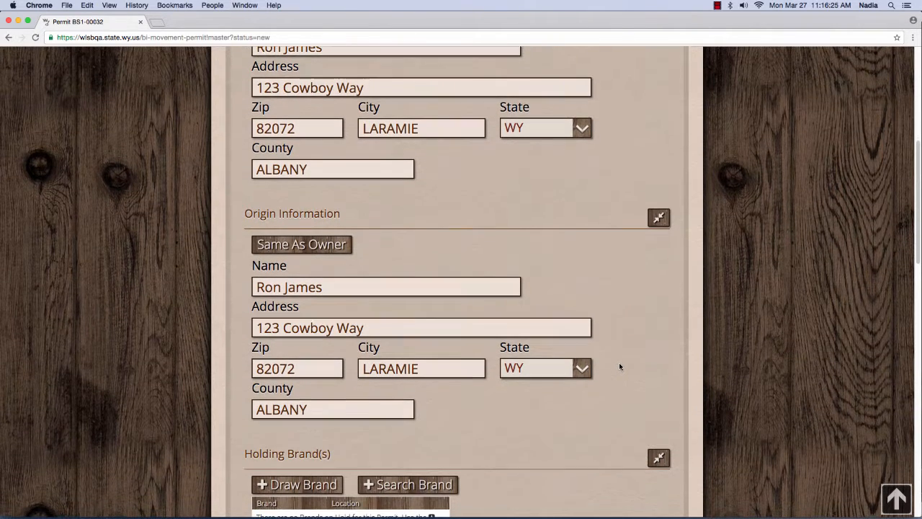
scroll(574, 413, "down", 1)
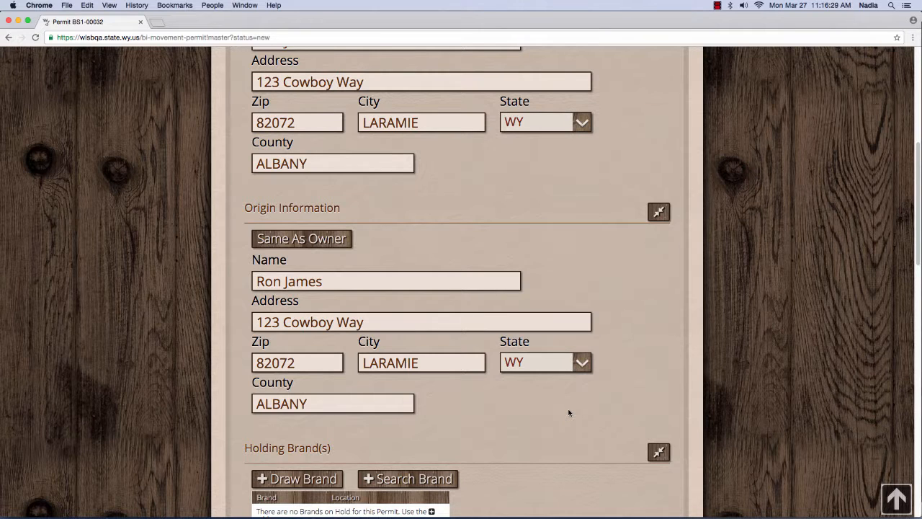
scroll(569, 412, "down", 2)
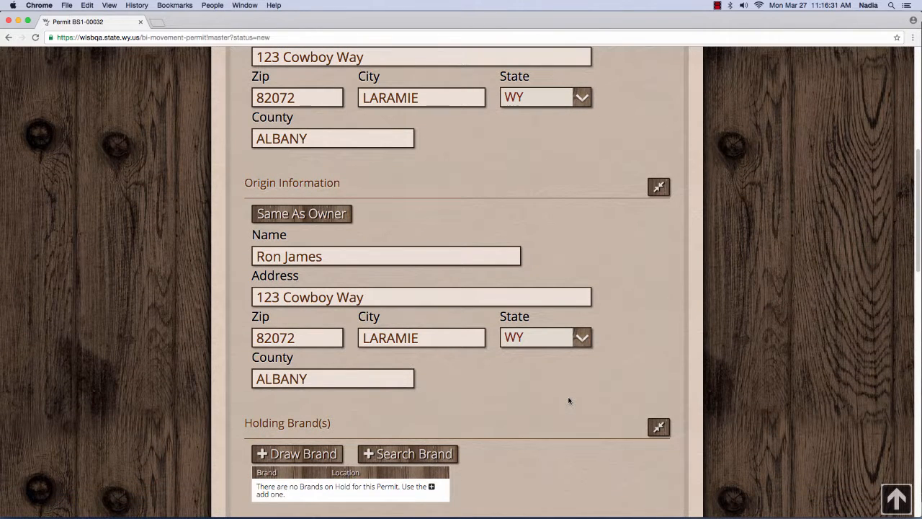
Step: Cancel the Draw Brand form at Holding Brand(s) and open + Search Brand instead
scroll(569, 401, "down", 10)
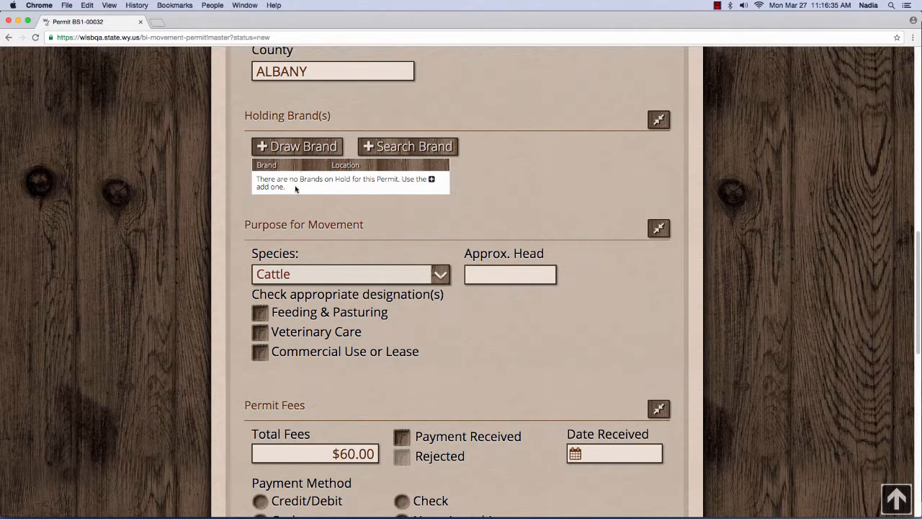
left_click(334, 145)
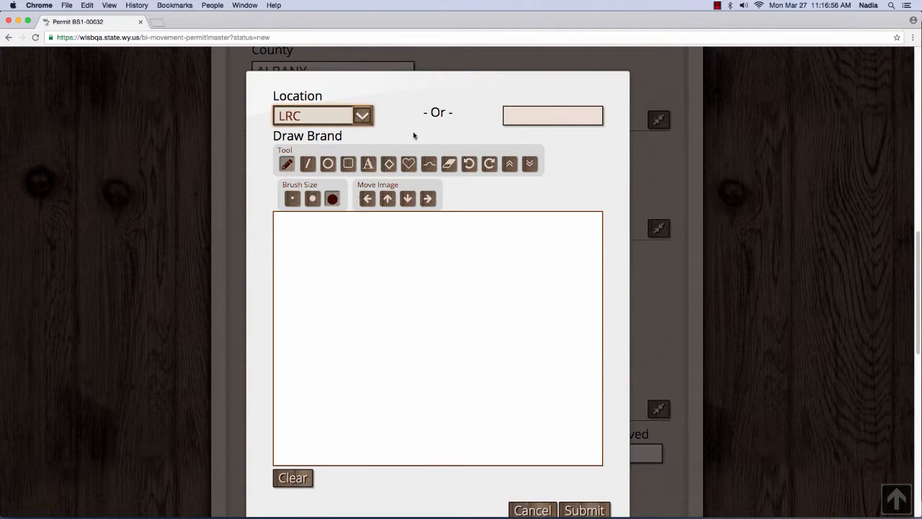
left_click(531, 510)
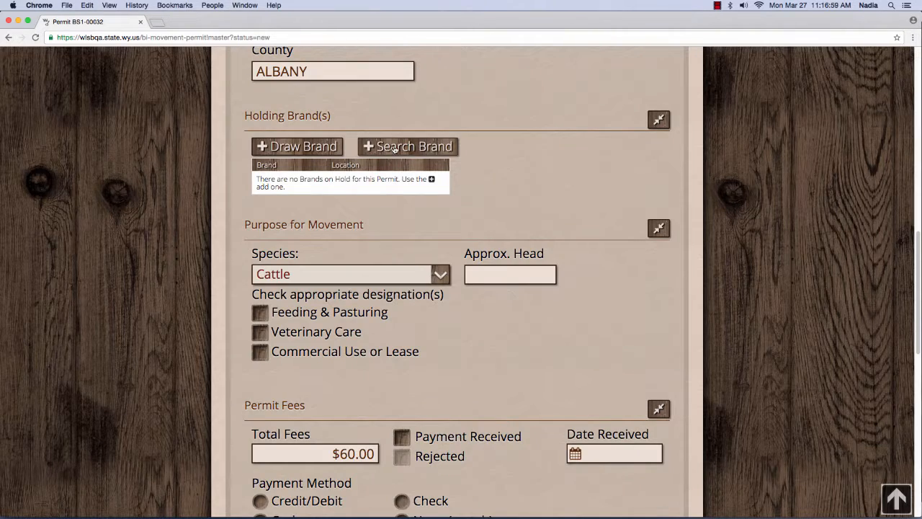
left_click(405, 146)
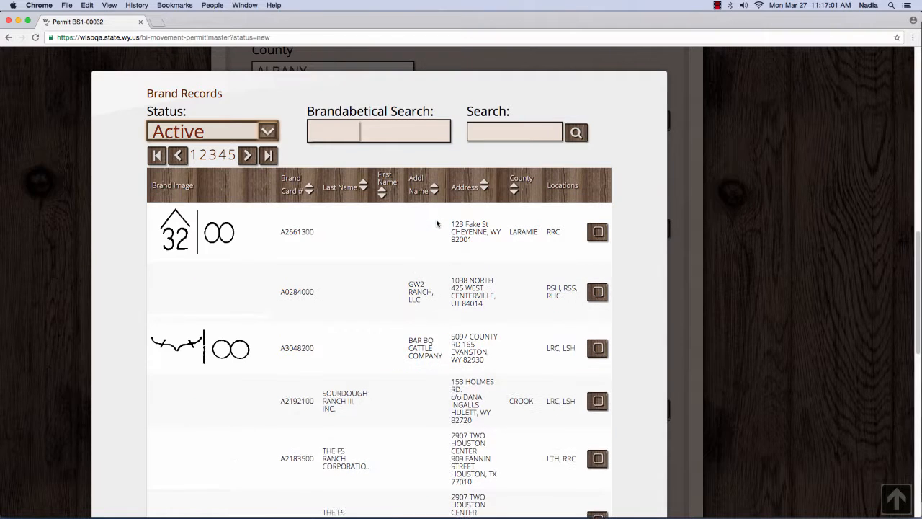
Step: Run a brandabetical search for 'bootjack', then view the brand Status filter options
left_click(346, 132)
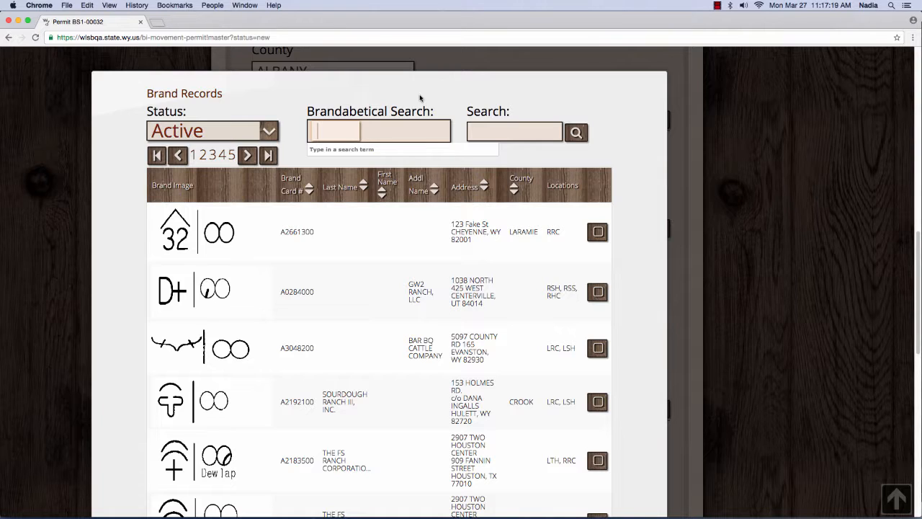
type("bootjack")
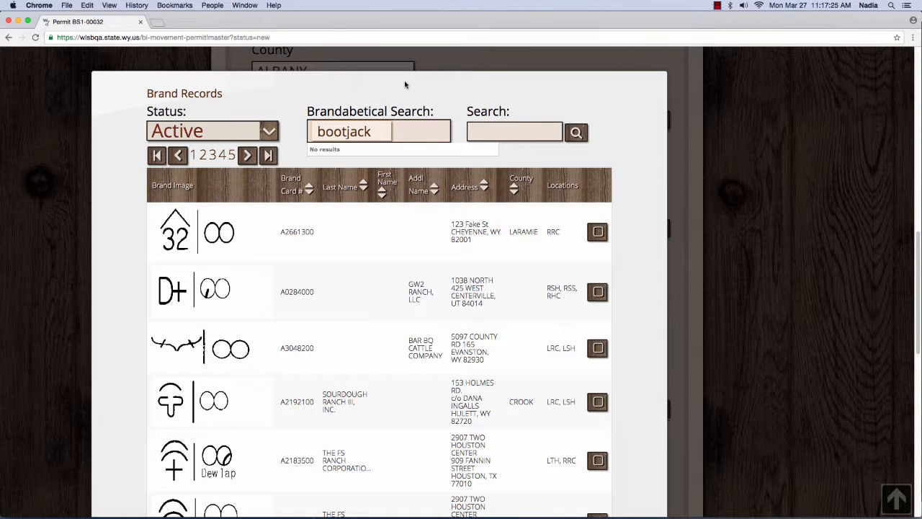
left_click(574, 129)
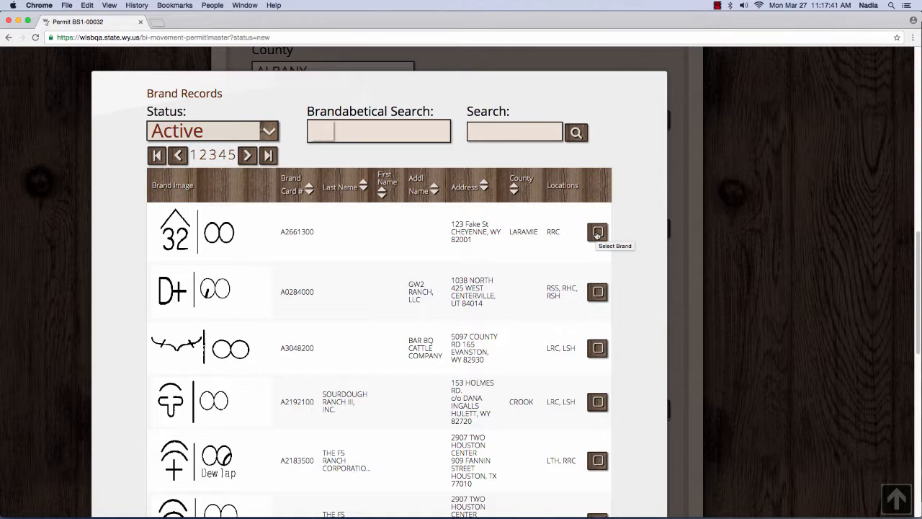
left_click(271, 133)
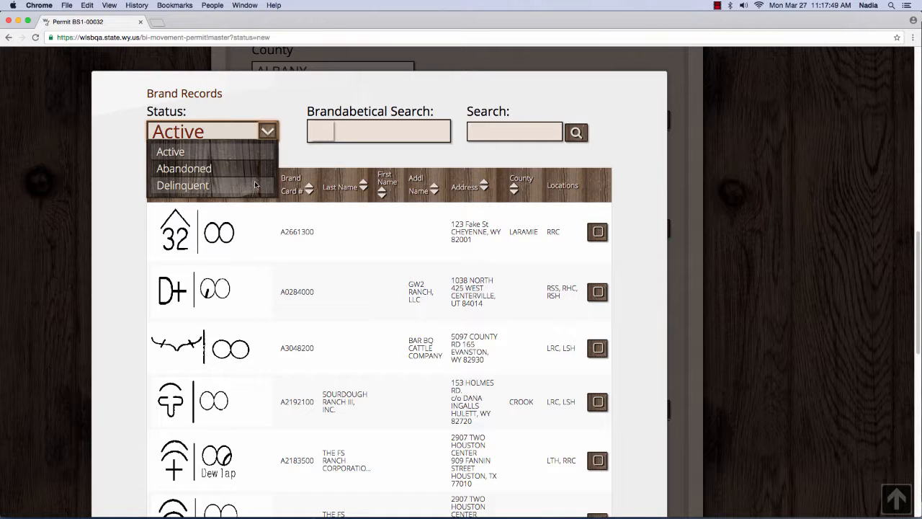
Step: With status Active, select brand card A2661300, choose location RRC and submit it
left_click(335, 156)
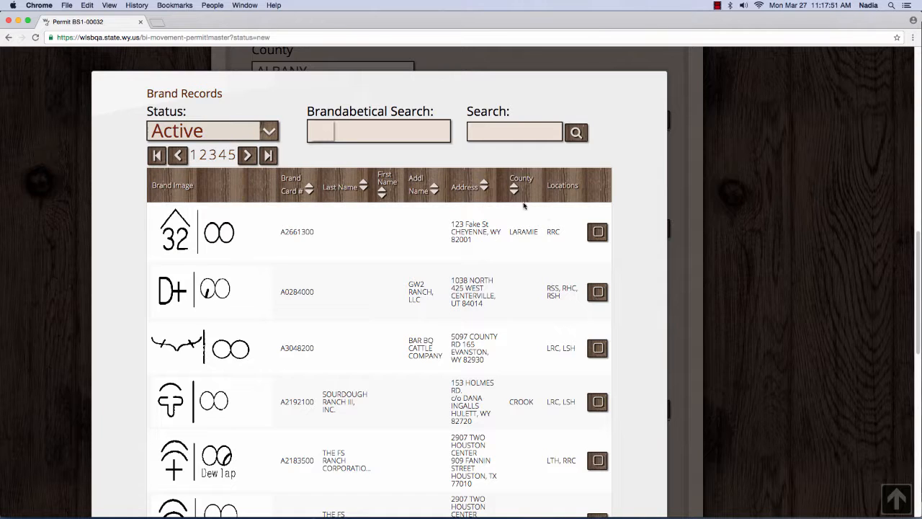
left_click(597, 232)
scroll(669, 234, "down", 8)
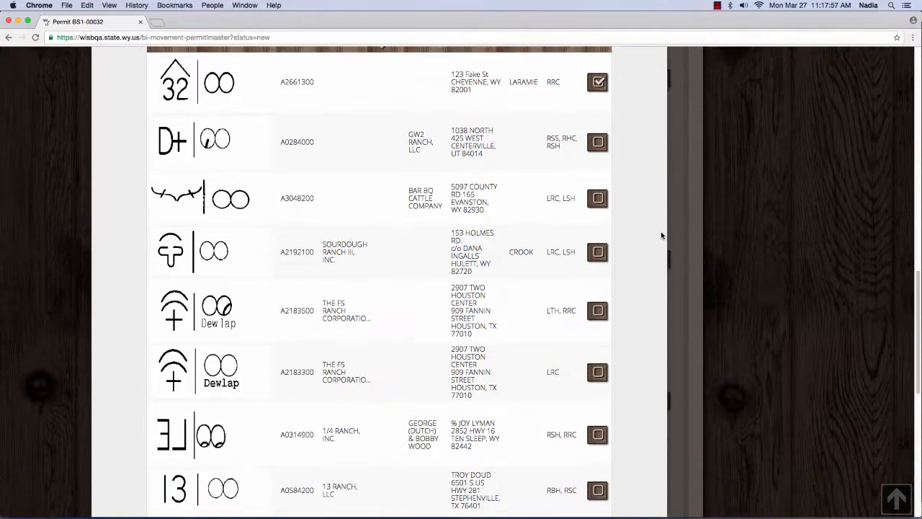
scroll(660, 230, "up", 5)
scroll(660, 229, "down", 1)
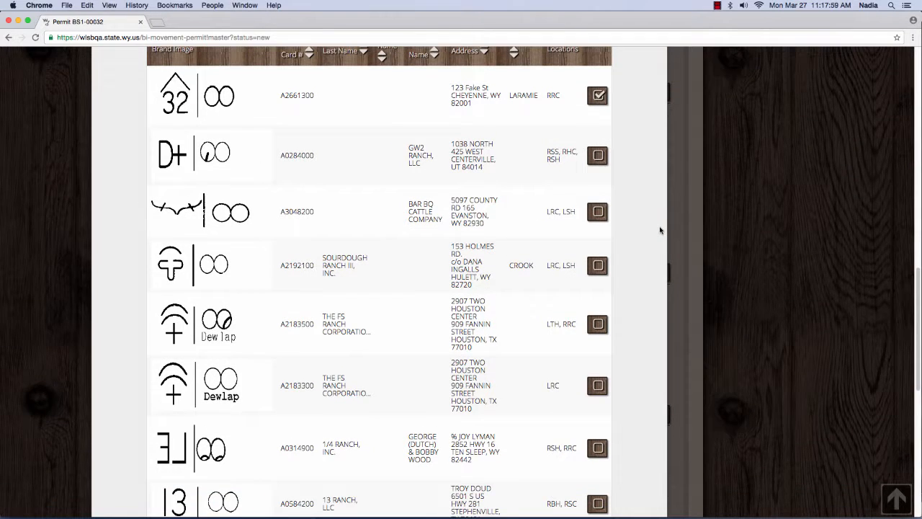
scroll(660, 230, "down", 3)
scroll(659, 230, "down", 9)
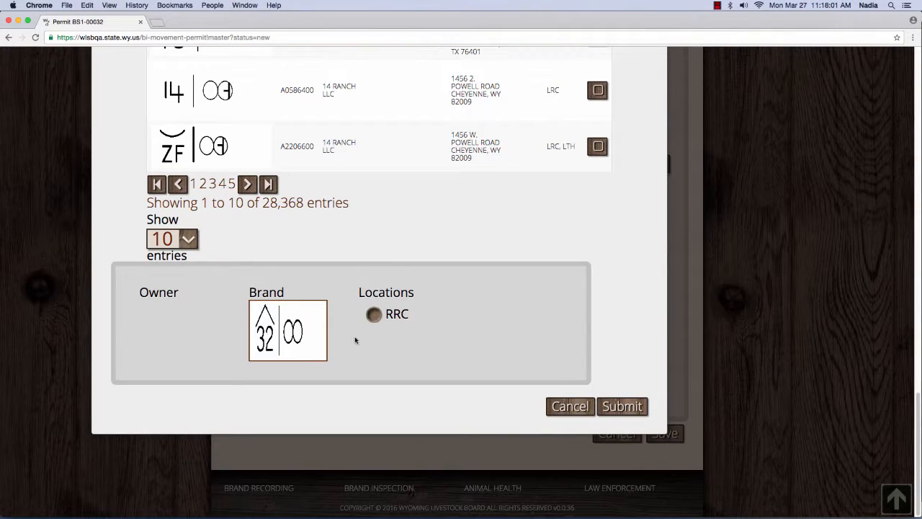
left_click(372, 314)
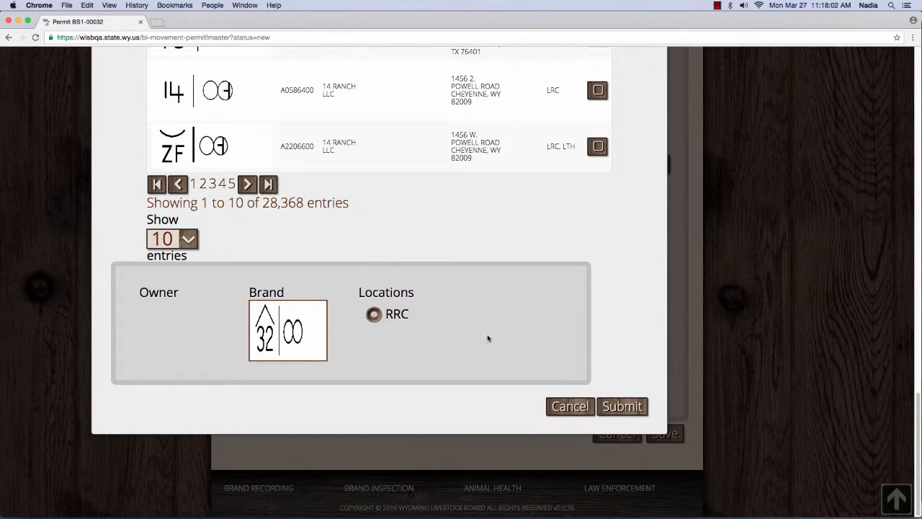
left_click(623, 407)
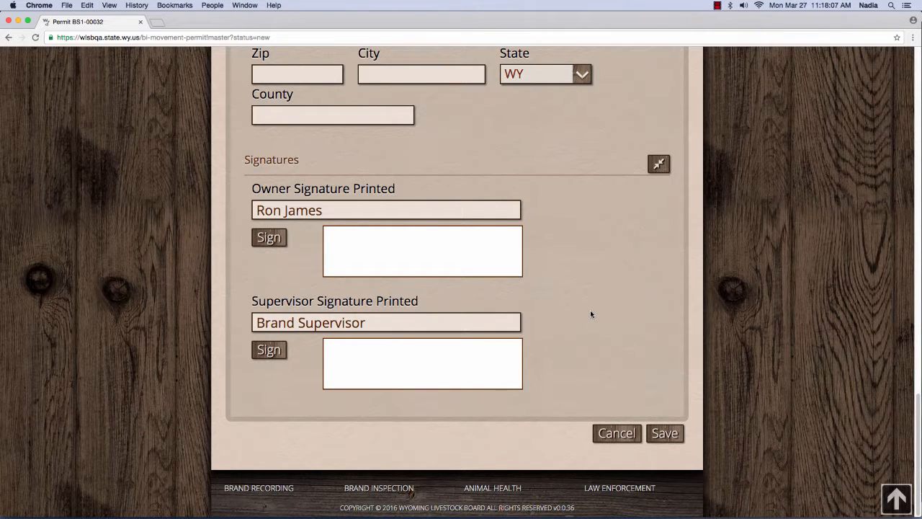
scroll(590, 309, "up", 3)
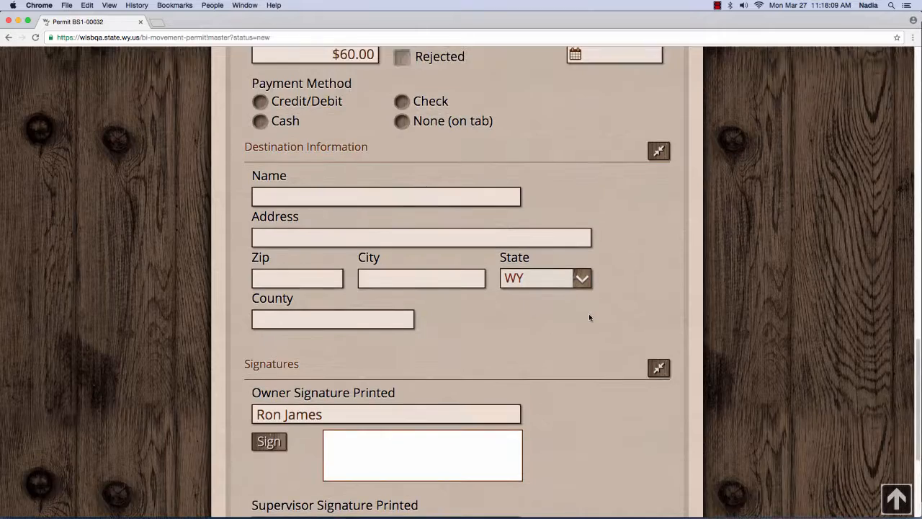
scroll(588, 317, "up", 6)
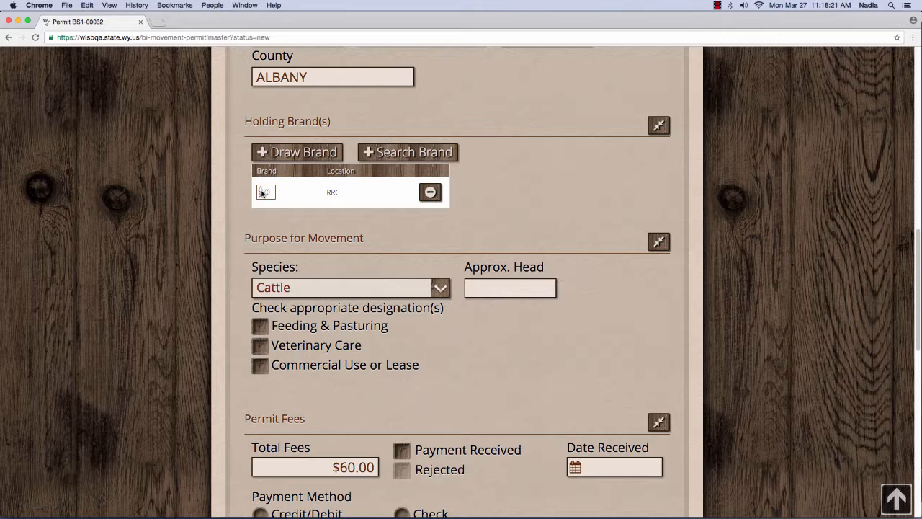
mouse_move(263, 193)
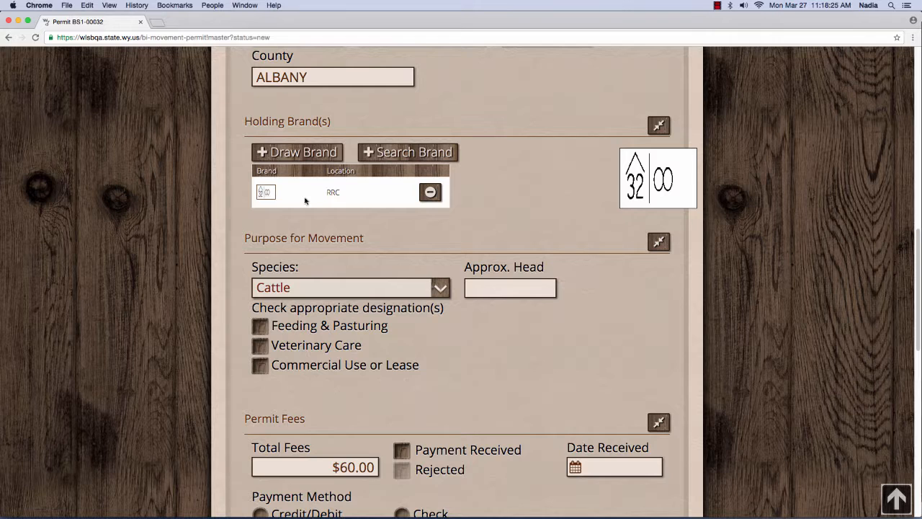
left_click(638, 187)
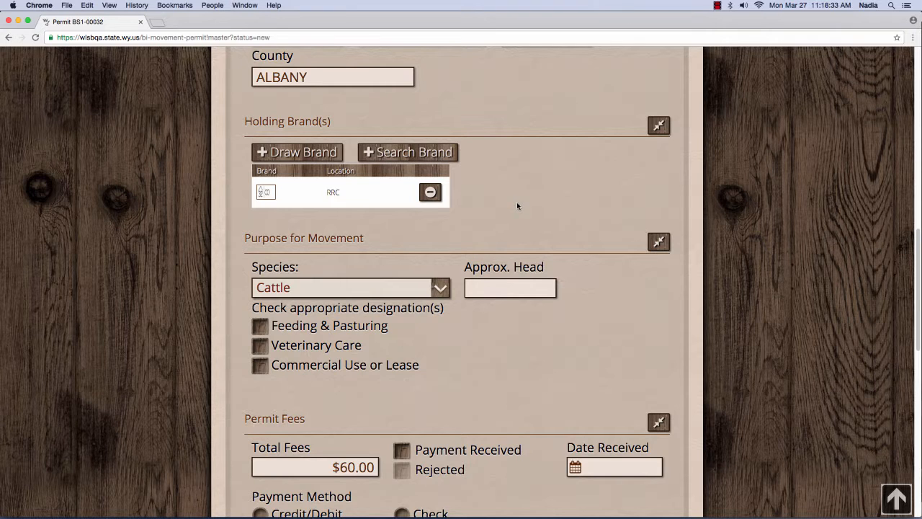
scroll(517, 206, "down", 2)
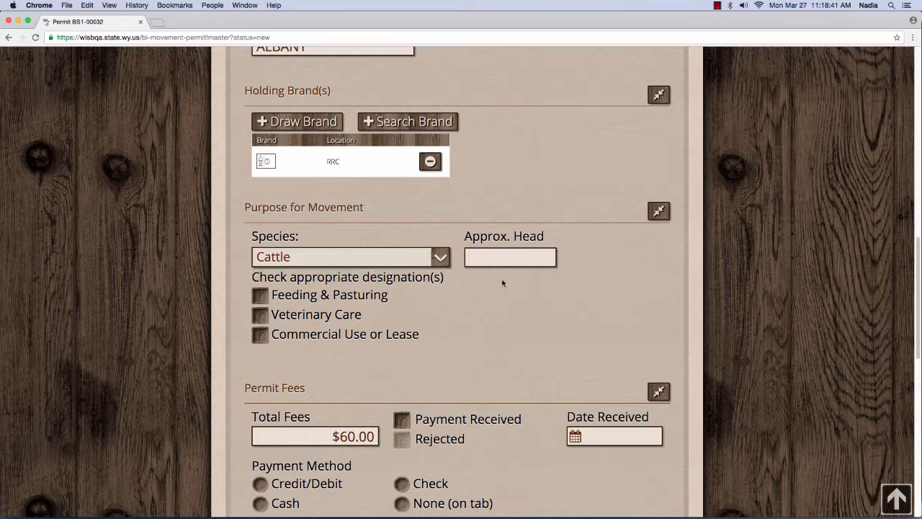
Step: Keep species Cattle, enter 100 approximate head, and check Feeding & Pasturing
left_click(438, 257)
left_click(438, 257)
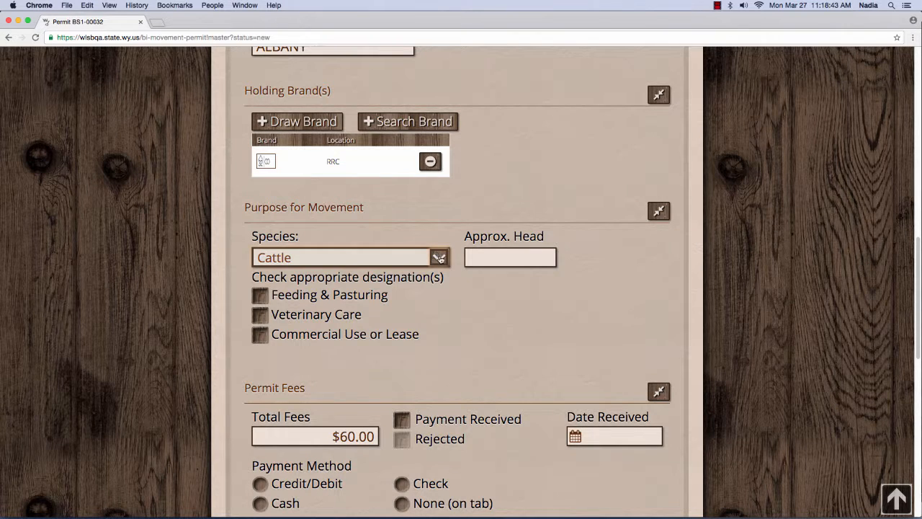
left_click(499, 258)
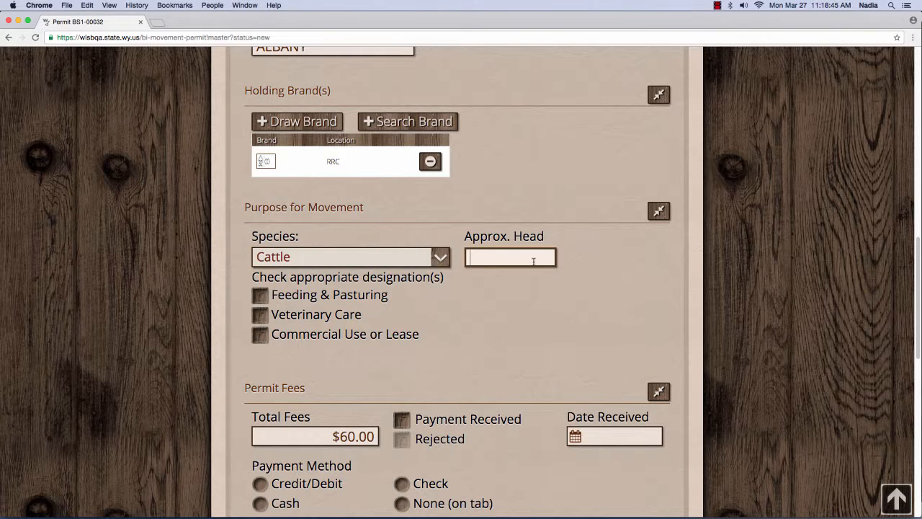
type("100")
key("Tab")
key("space")
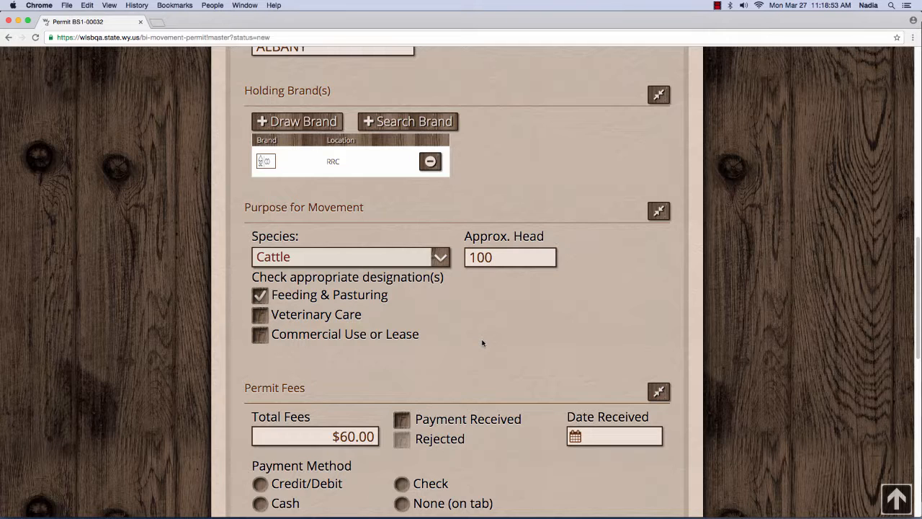
scroll(482, 340, "down", 2)
scroll(482, 340, "down", 5)
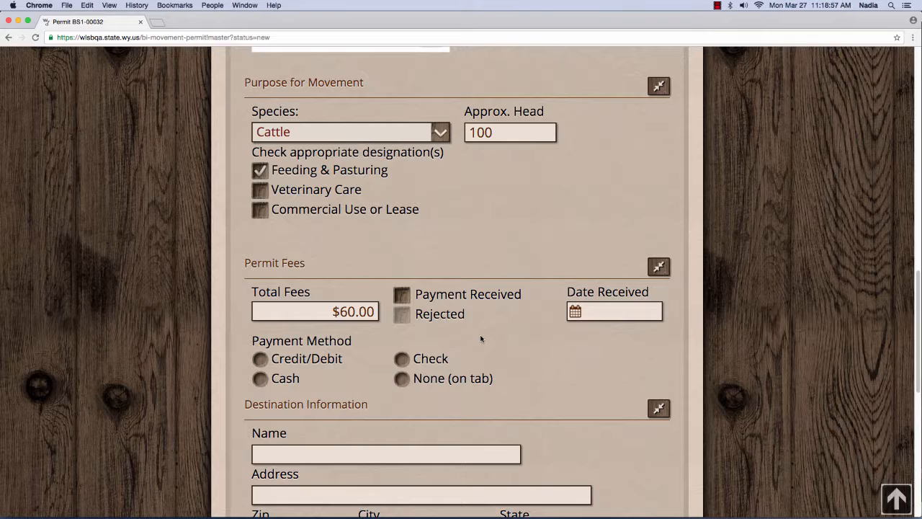
Step: Enter destination name Feeding Lot and its street address, and pick zip 82003 (CHEYENNE, LARAMIE)
scroll(481, 339, "down", 8)
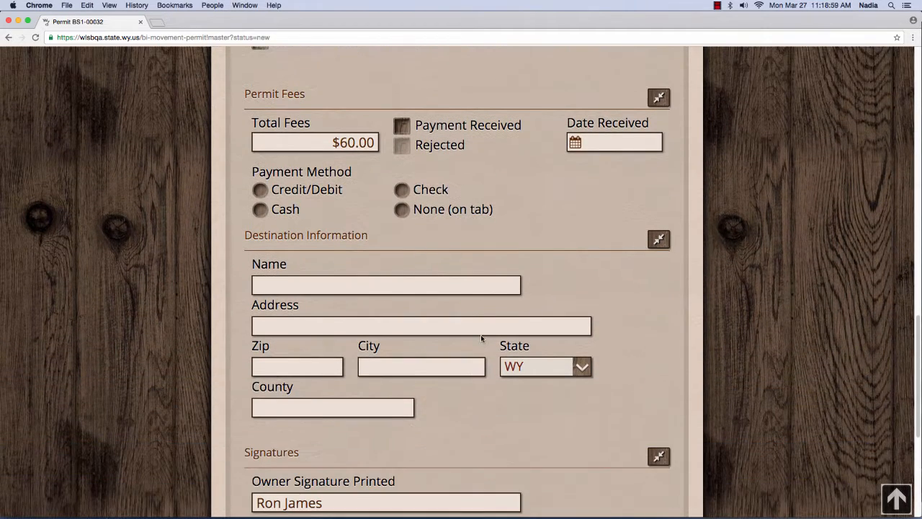
left_click(365, 289)
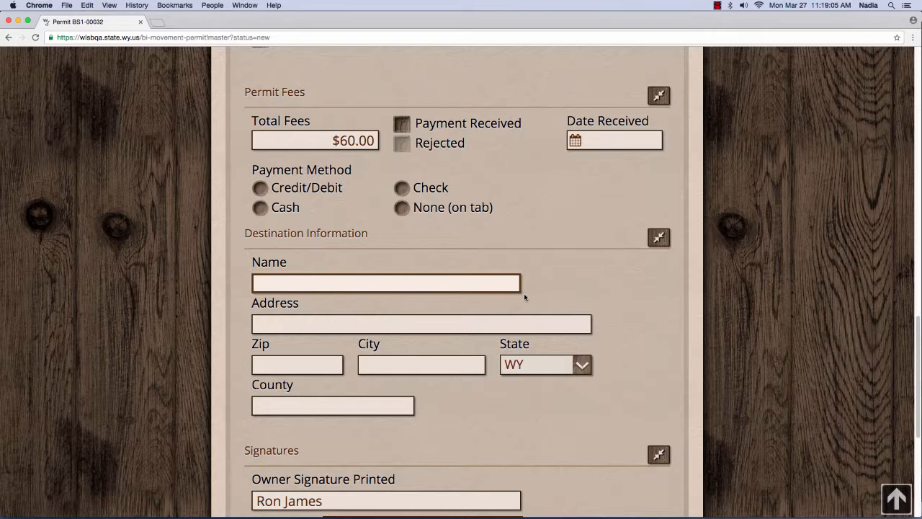
type("Feeding Lot")
key("Tab")
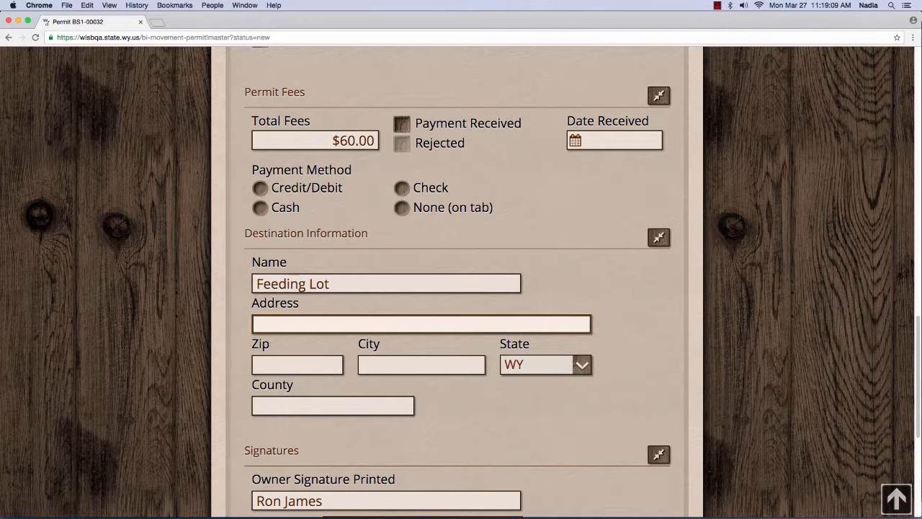
type("123 Cow Lane")
key("Tab")
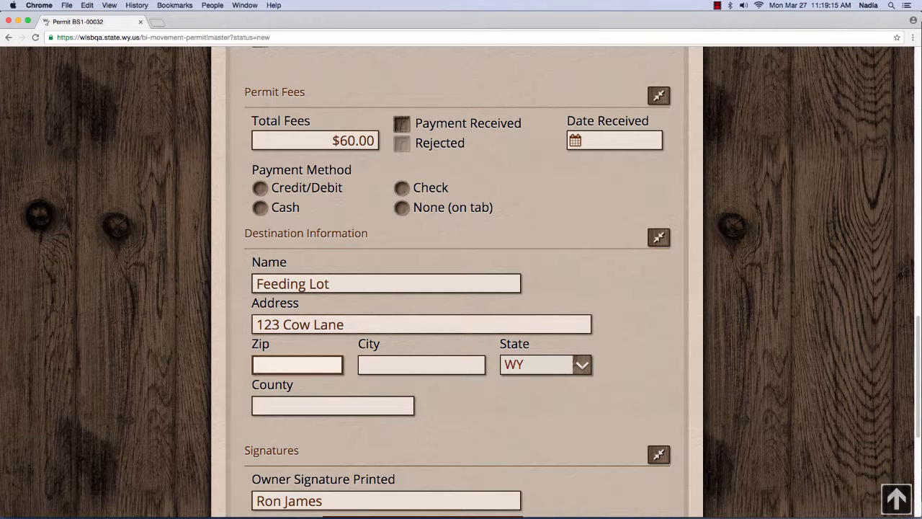
type("82003")
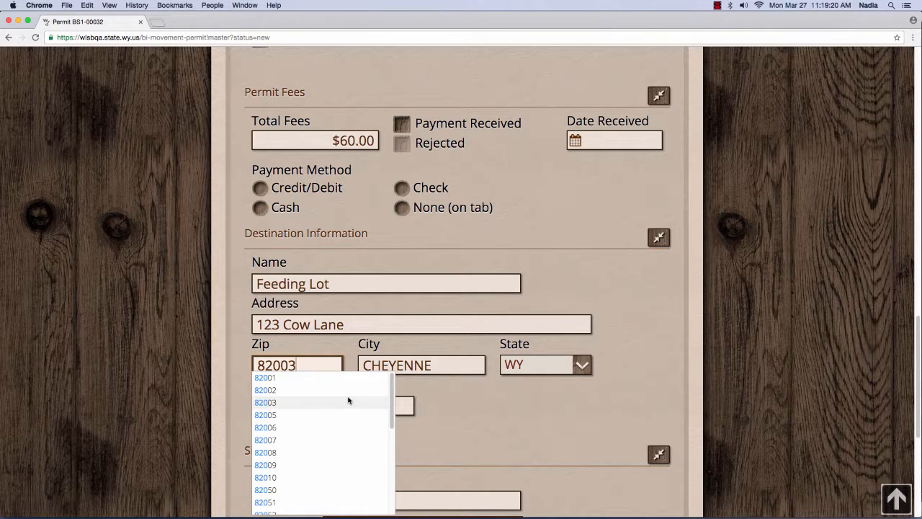
left_click(348, 397)
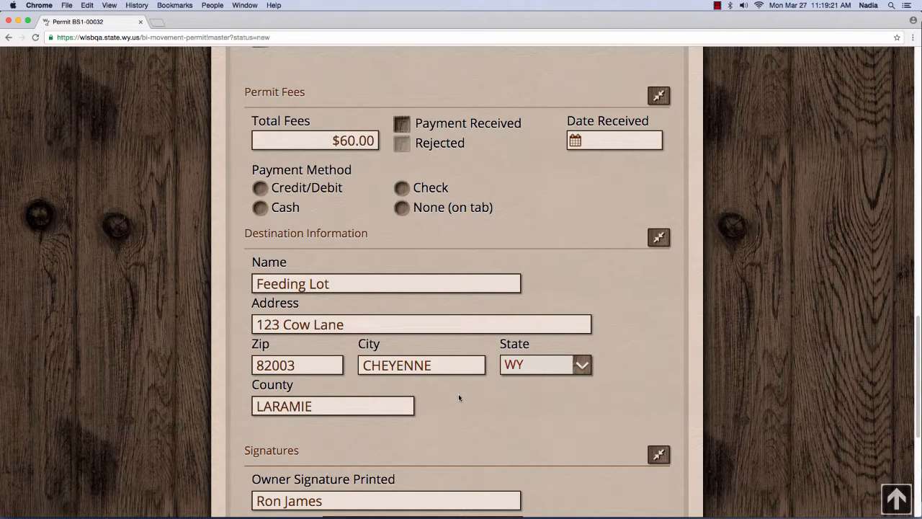
scroll(459, 398, "down", 3)
scroll(459, 398, "down", 10)
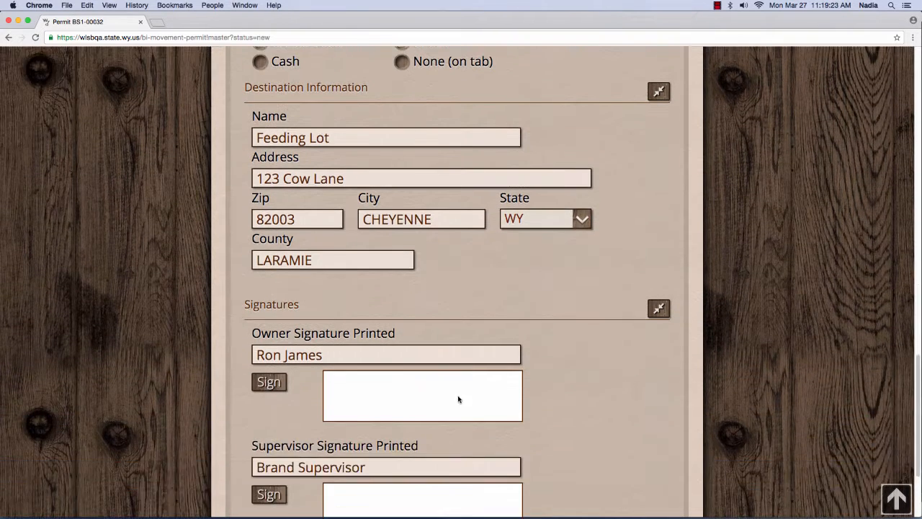
scroll(544, 412, "down", 1)
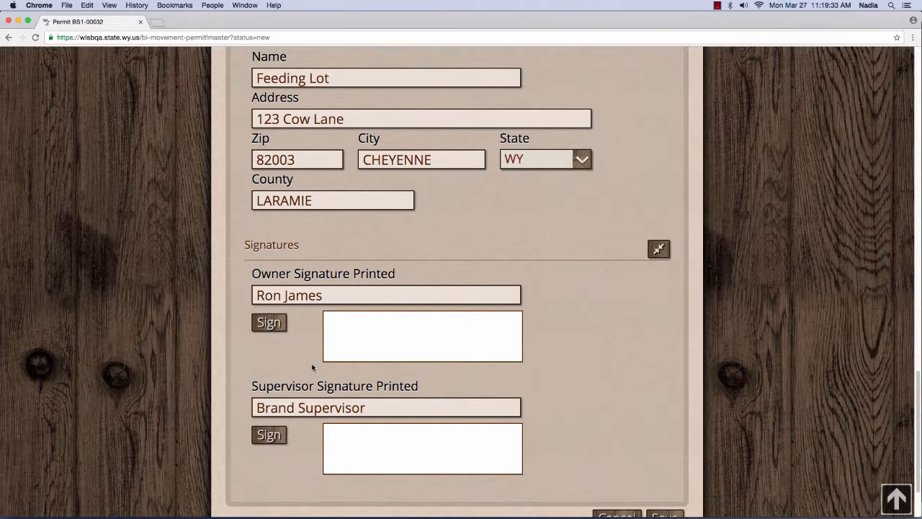
Step: Draw and apply the supervisor's signature on the permit's signature pad
left_click(273, 436)
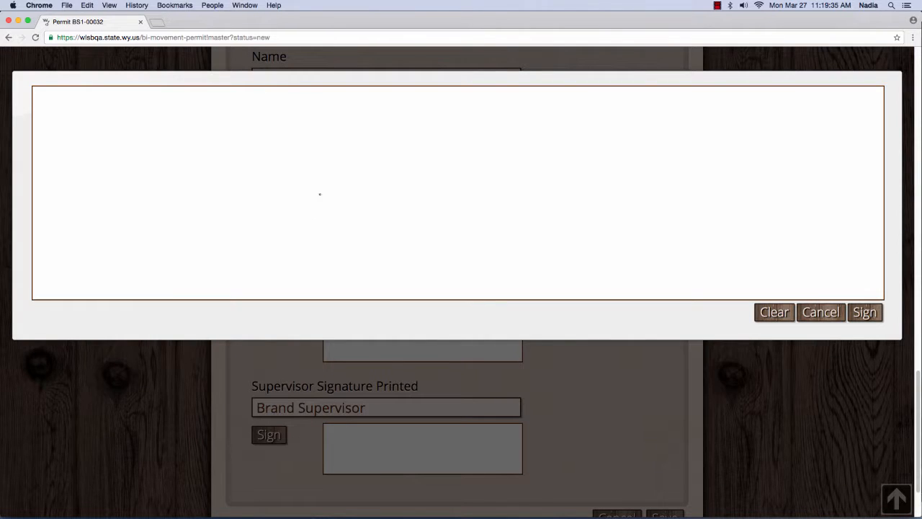
left_click_drag(344, 173, 397, 217)
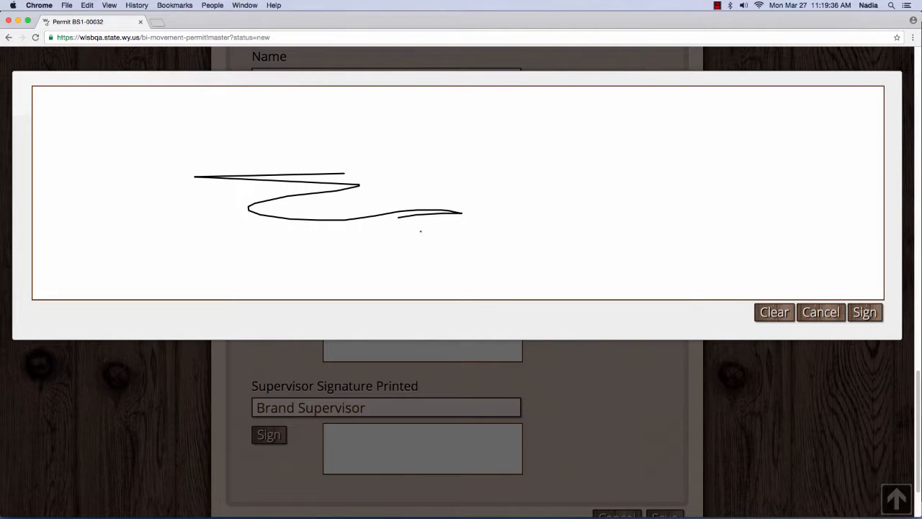
left_click(864, 317)
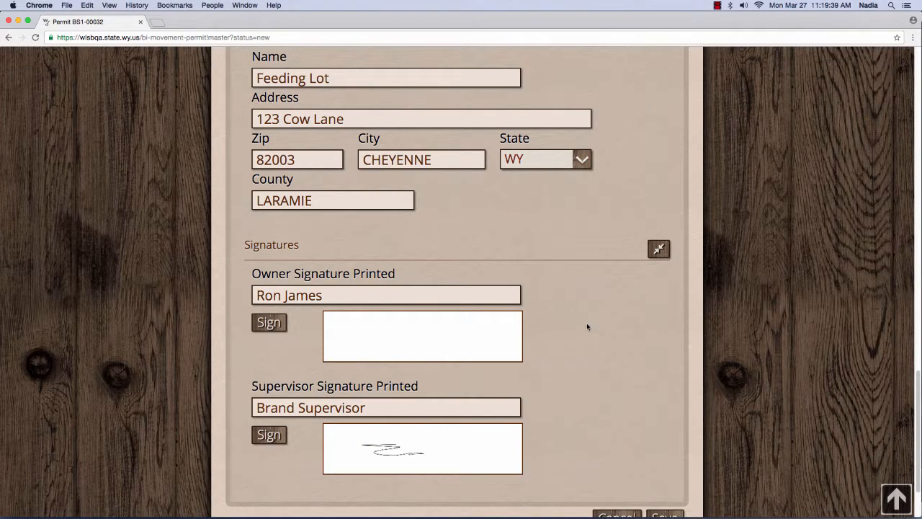
scroll(586, 324, "up", 1)
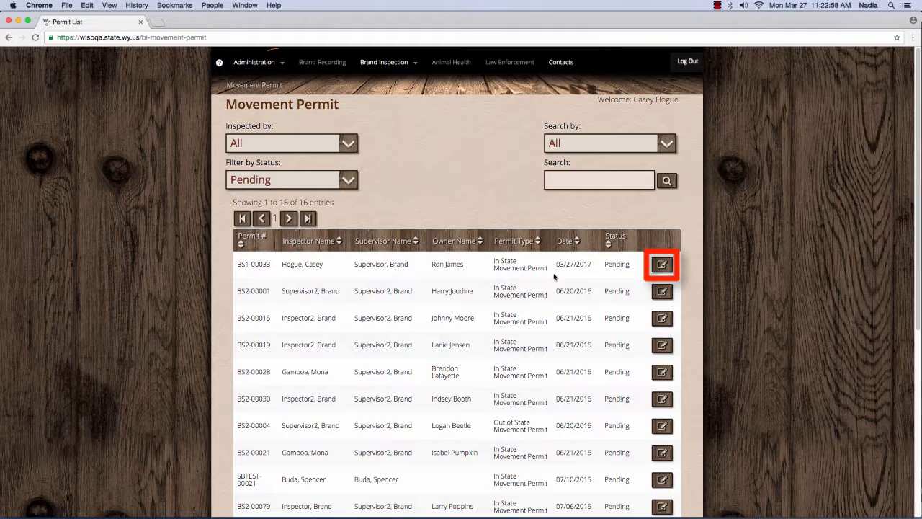
Step: Open pending permit BS1-00033 and set its status to Issued, leaving the approved date empty
left_click(661, 266)
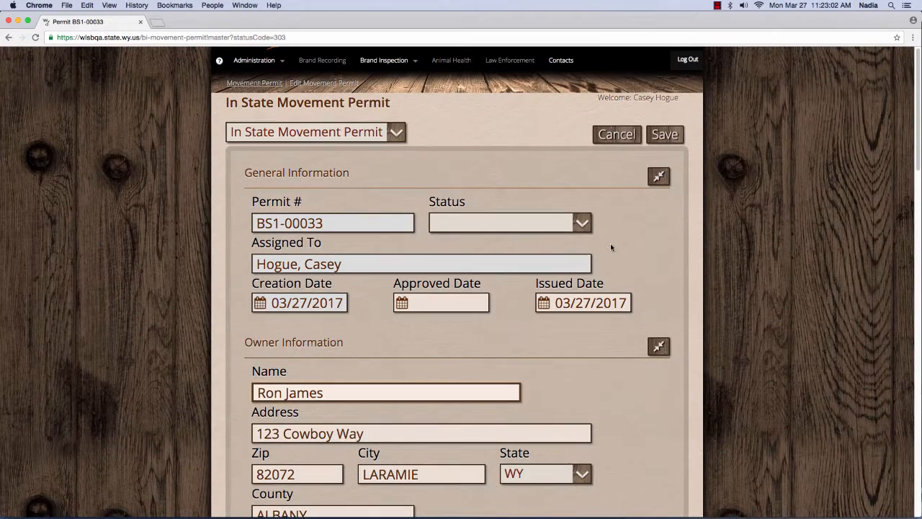
scroll(611, 246, "down", 2)
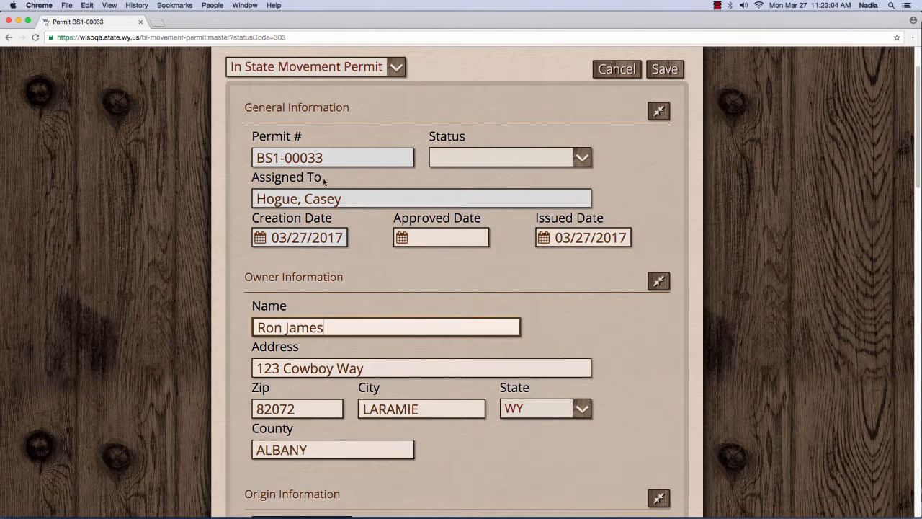
left_click(471, 158)
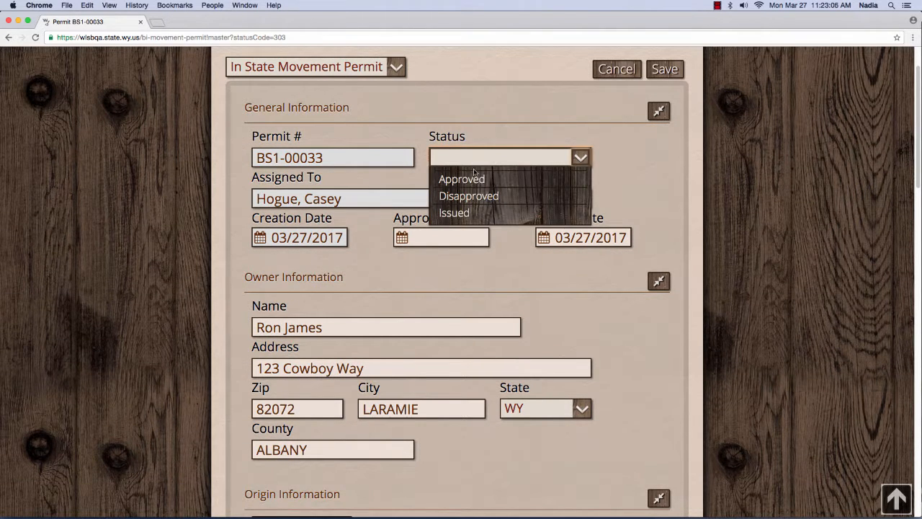
left_click(466, 214)
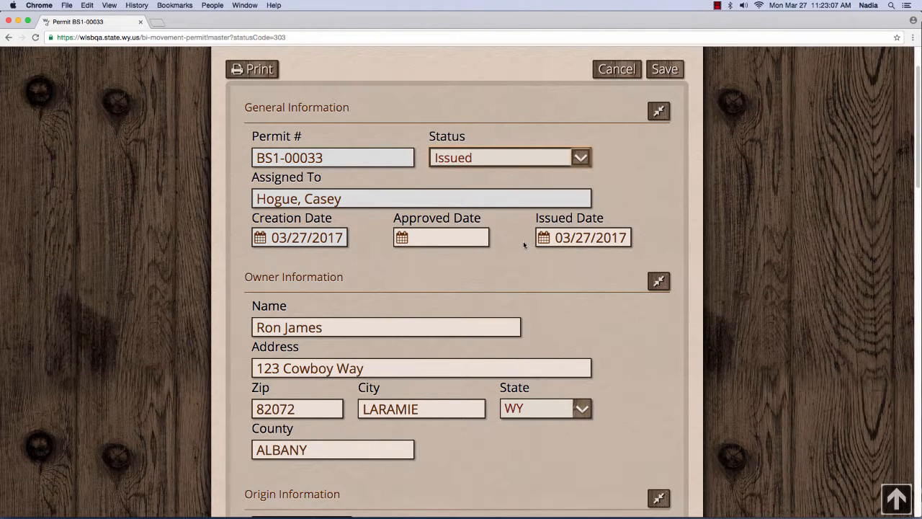
left_click(367, 201)
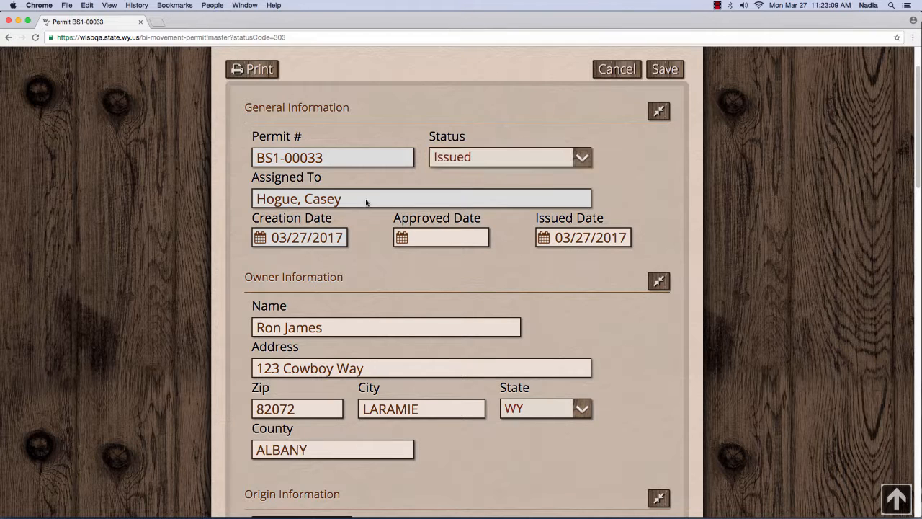
left_click(511, 161)
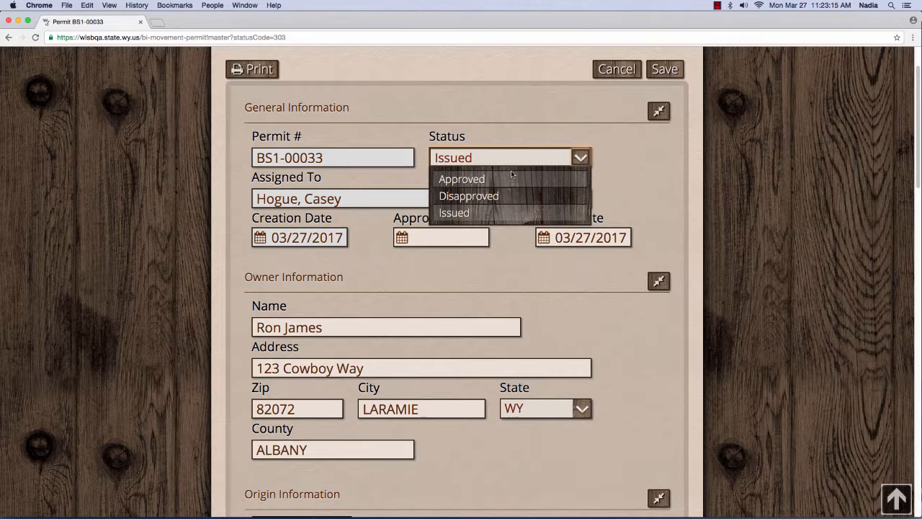
left_click(628, 173)
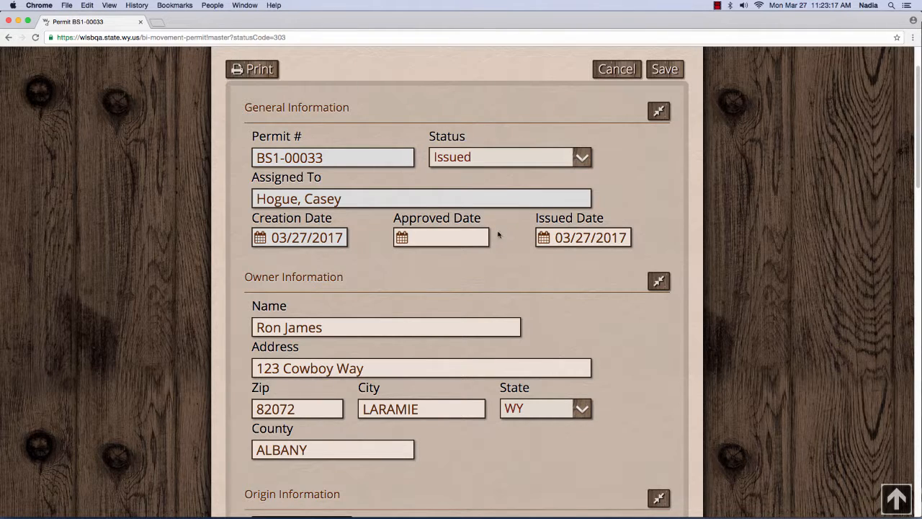
left_click(463, 236)
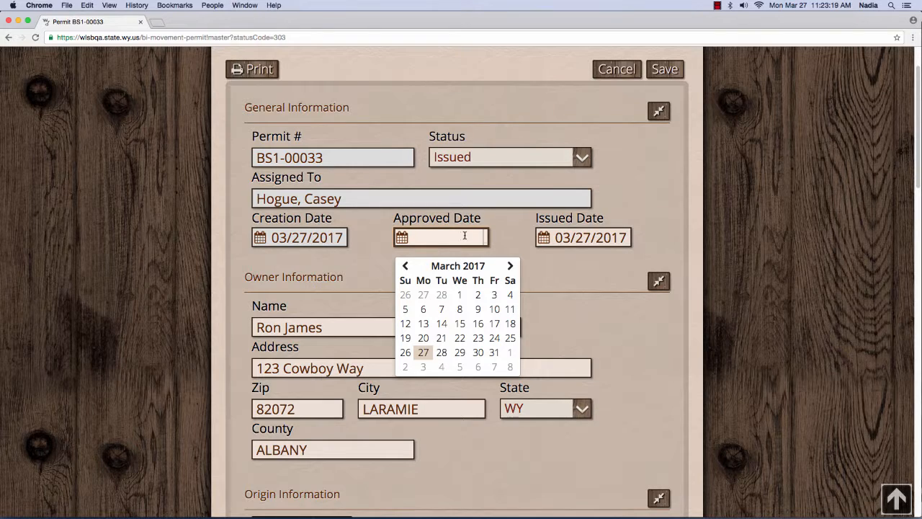
left_click(502, 239)
scroll(566, 283, "down", 10)
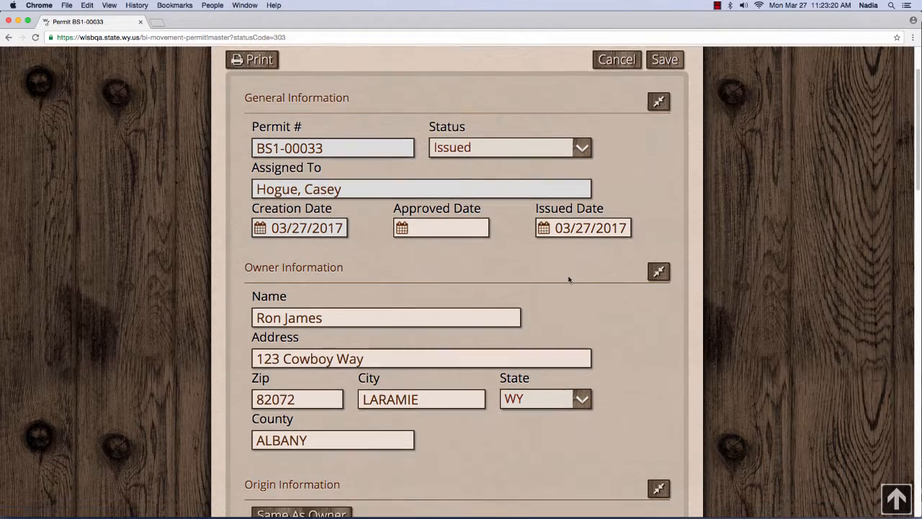
scroll(568, 279, "down", 5)
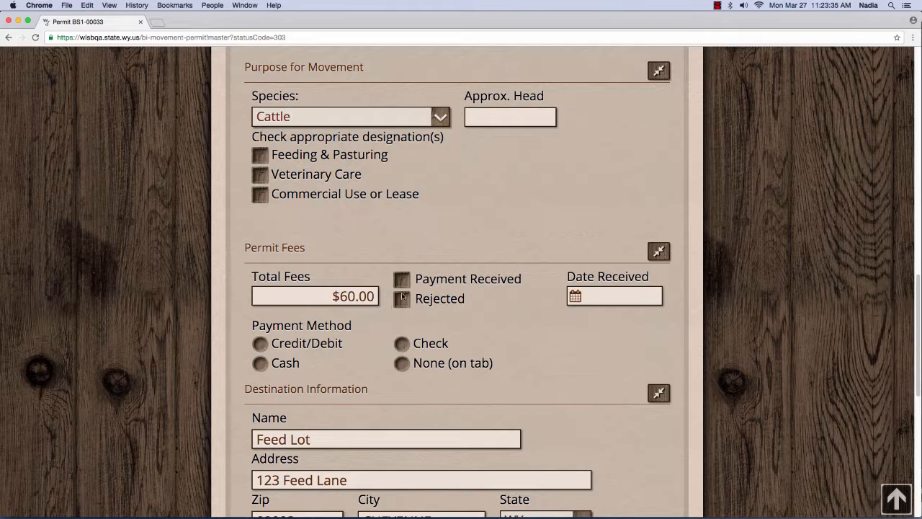
Step: Tick Feeding & Pasturing as the movement purpose and mark the $60.00 permit fee as received
left_click(260, 156)
left_click(260, 344)
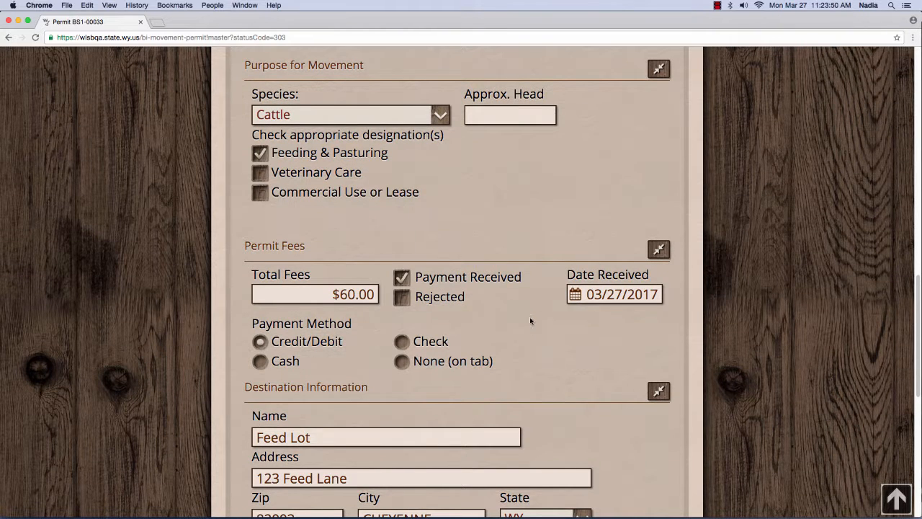
scroll(531, 317, "down", 2)
scroll(529, 309, "down", 8)
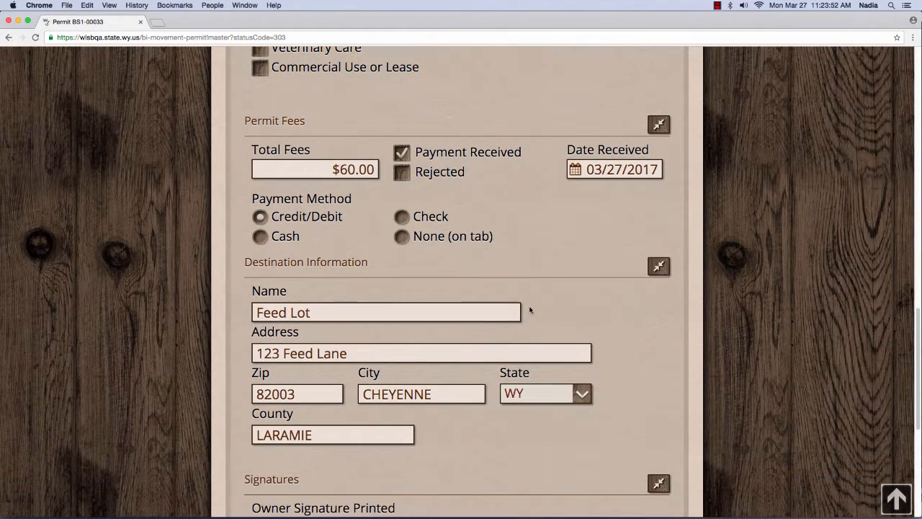
scroll(529, 310, "down", 2)
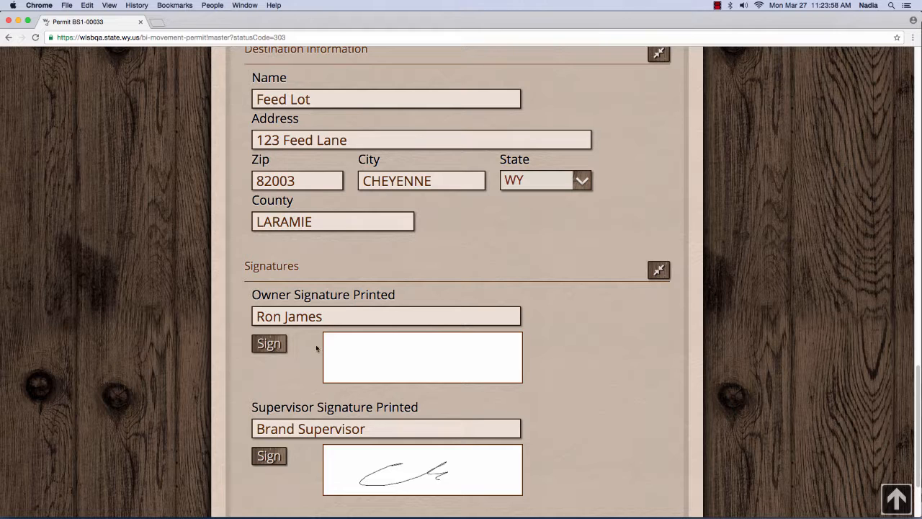
Step: Draw the owner's signature on the signing pad and accept it into the owner's signature box
left_click(281, 345)
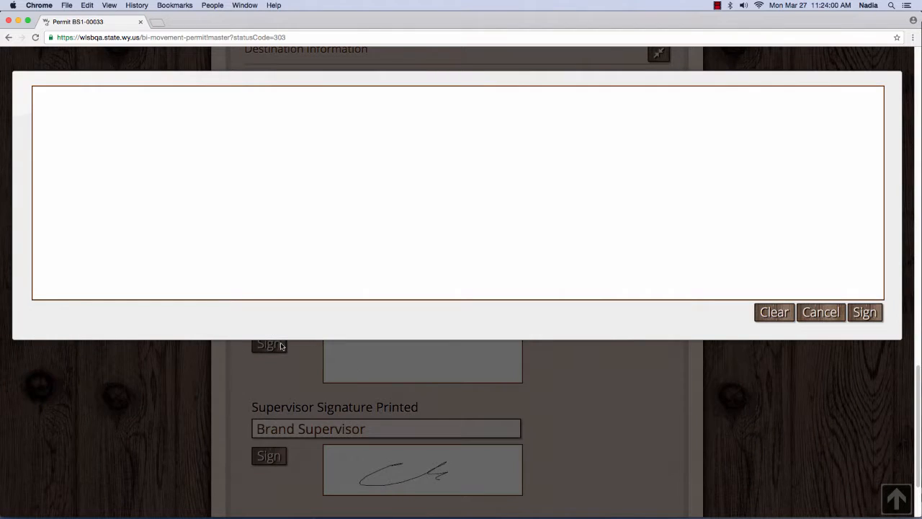
left_click_drag(261, 157, 258, 201)
mouse_move(249, 157)
left_mouse_down()
mouse_move(258, 178)
mouse_move(296, 202)
mouse_move(306, 193)
mouse_move(325, 197)
mouse_move(324, 229)
mouse_move(567, 204)
mouse_move(522, 212)
left_mouse_up()
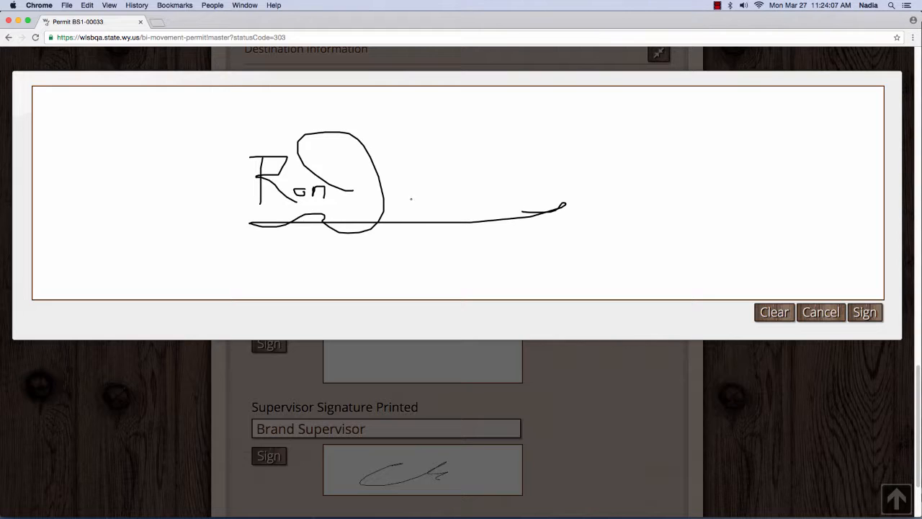
mouse_move(410, 186)
left_mouse_down()
mouse_move(401, 192)
mouse_move(521, 193)
left_mouse_up()
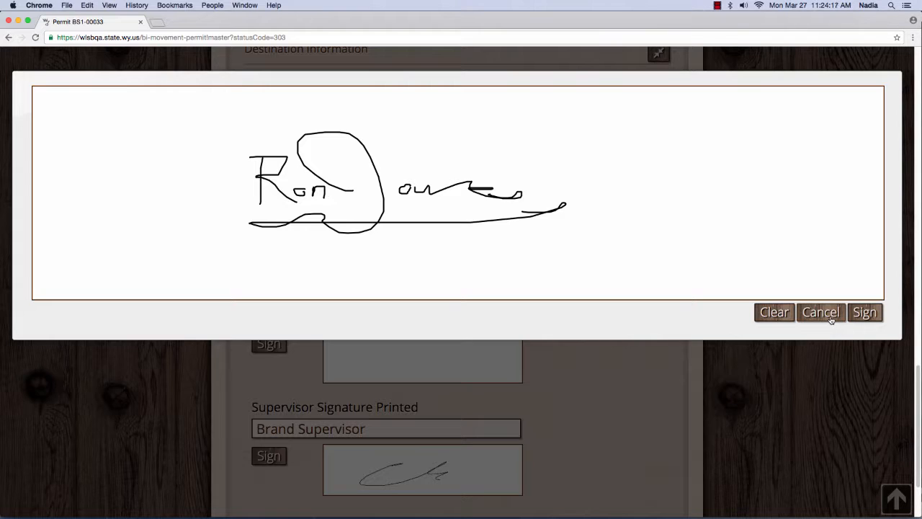
left_click(863, 315)
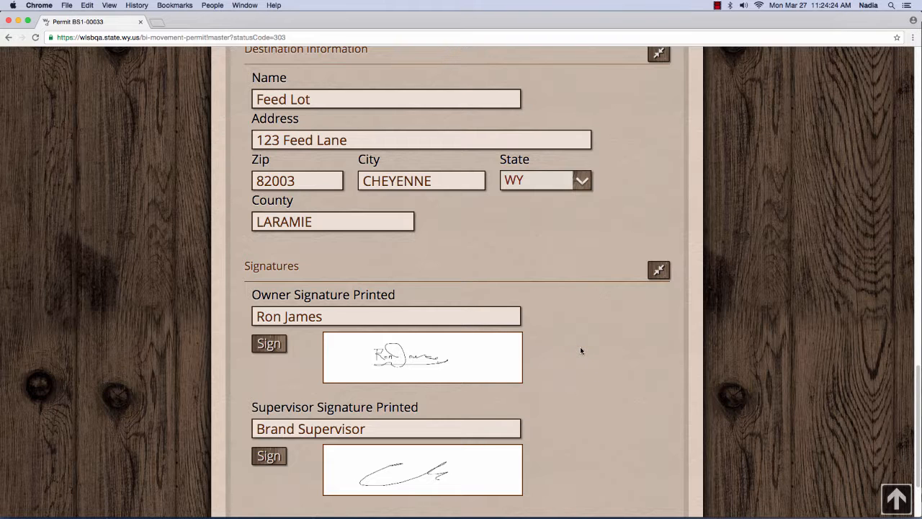
scroll(580, 349, "up", 1)
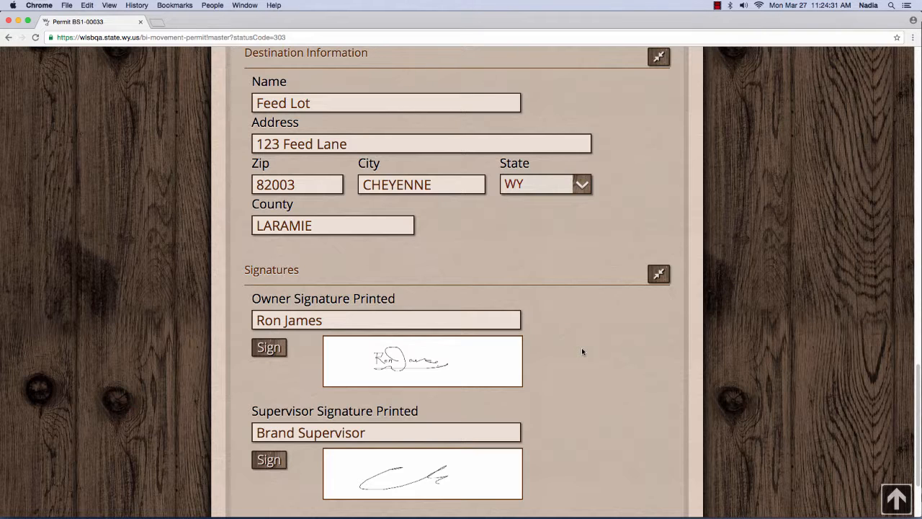
scroll(583, 351, "down", 2)
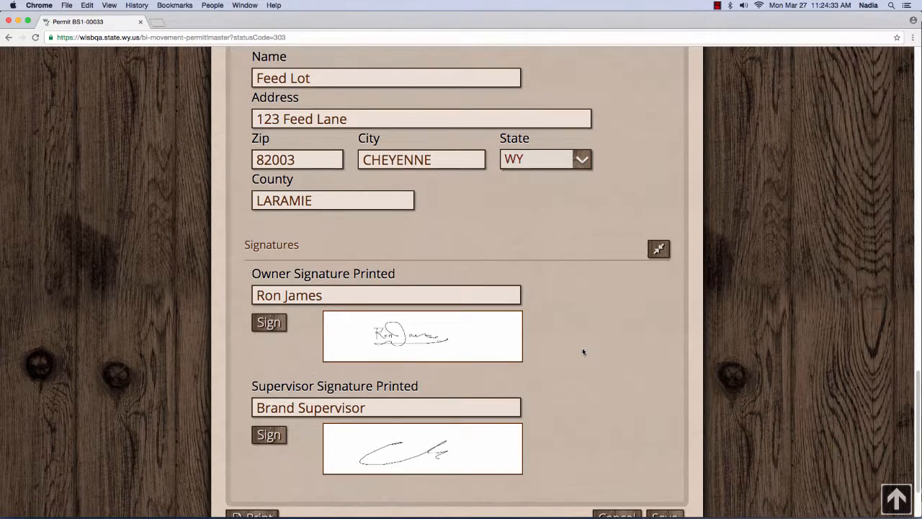
scroll(583, 352, "down", 1)
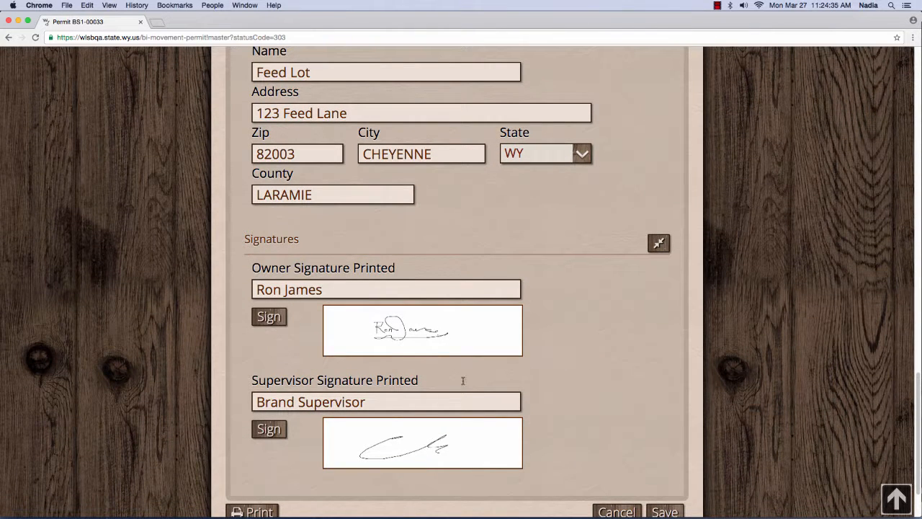
Step: Print the signed permit BS1-00033 from the bottom of the form
scroll(601, 380, "down", 2)
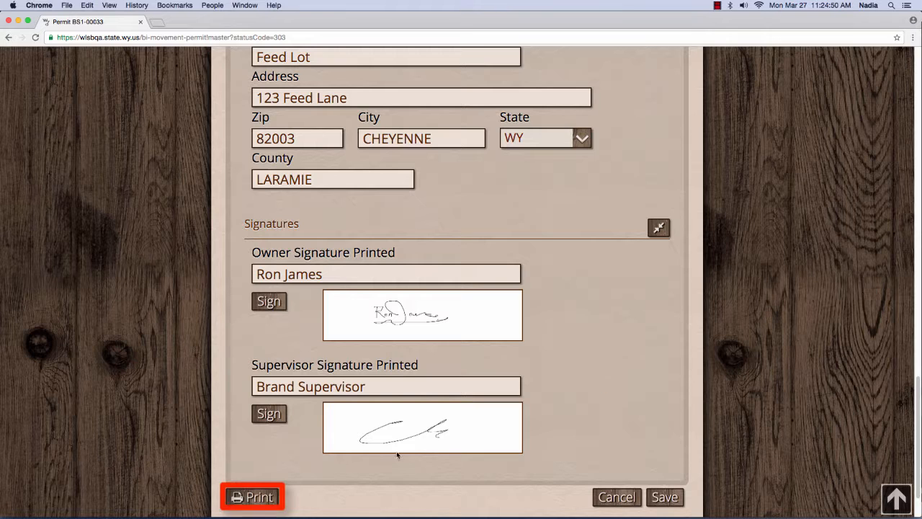
left_click(252, 497)
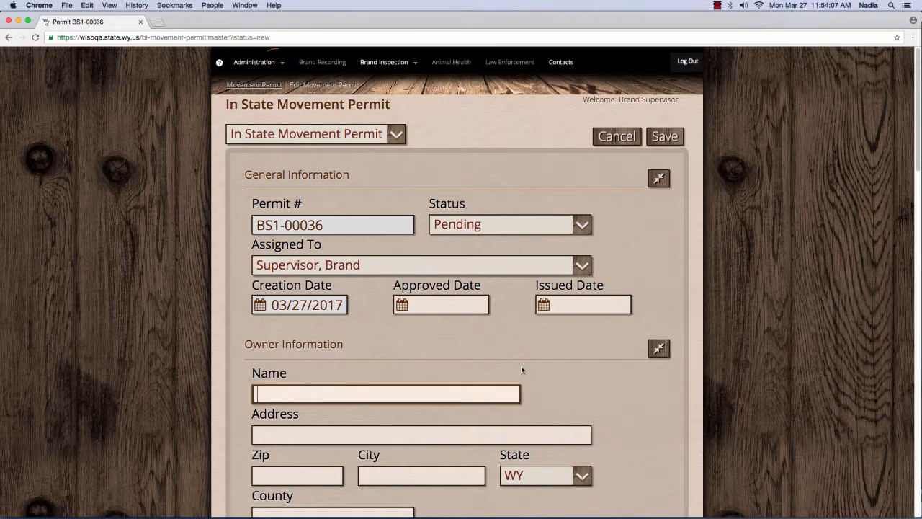
Step: Open the Brand Records lookup for the holding brand and cancel it without choosing a brand
scroll(568, 369, "down", 2)
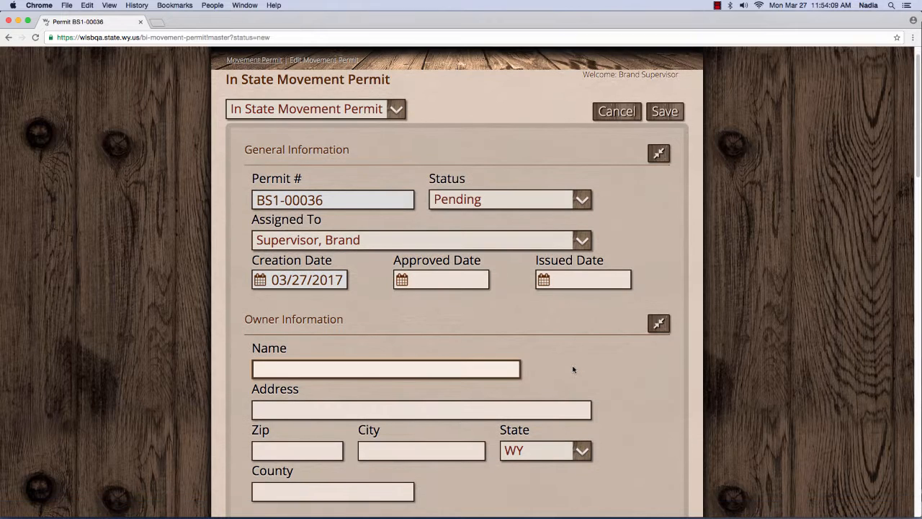
scroll(573, 368, "down", 1)
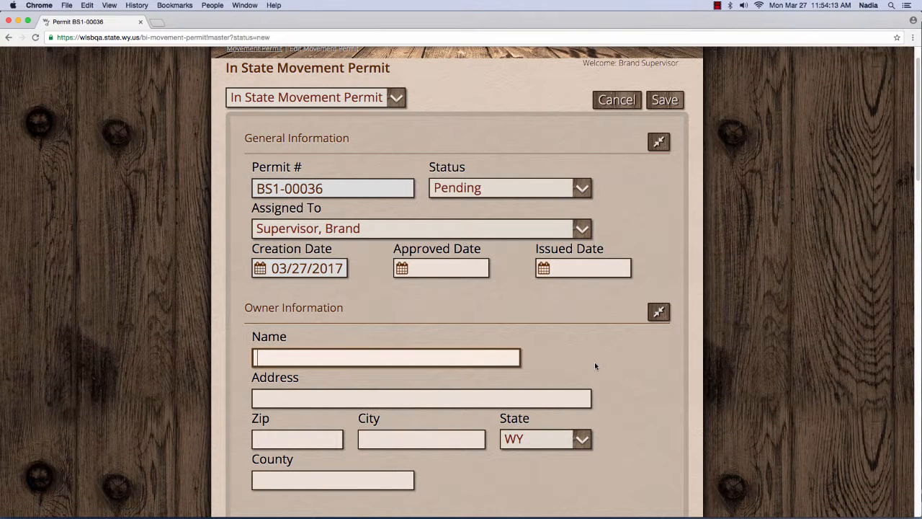
scroll(595, 366, "down", 10)
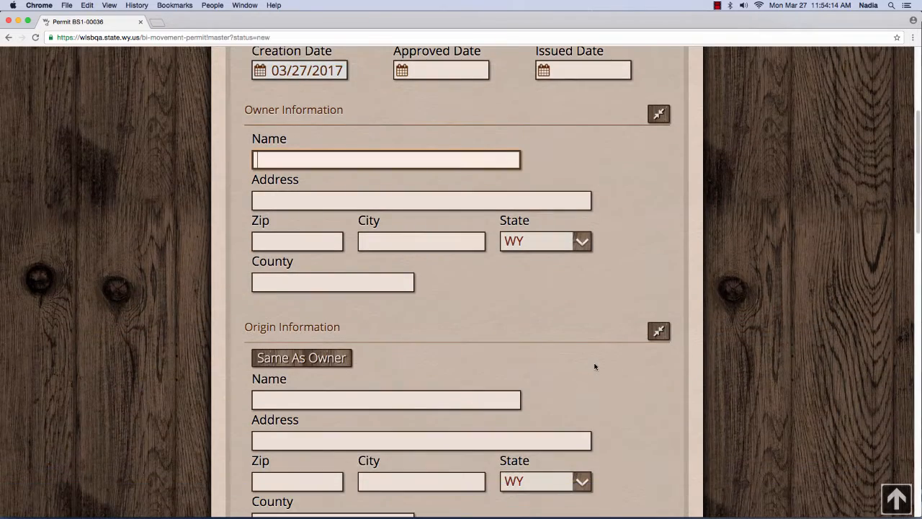
scroll(595, 366, "down", 5)
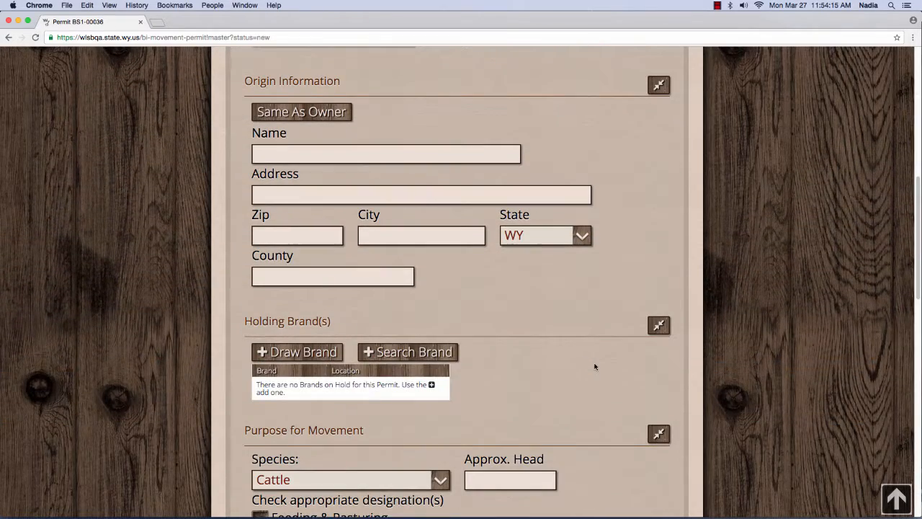
left_click(417, 352)
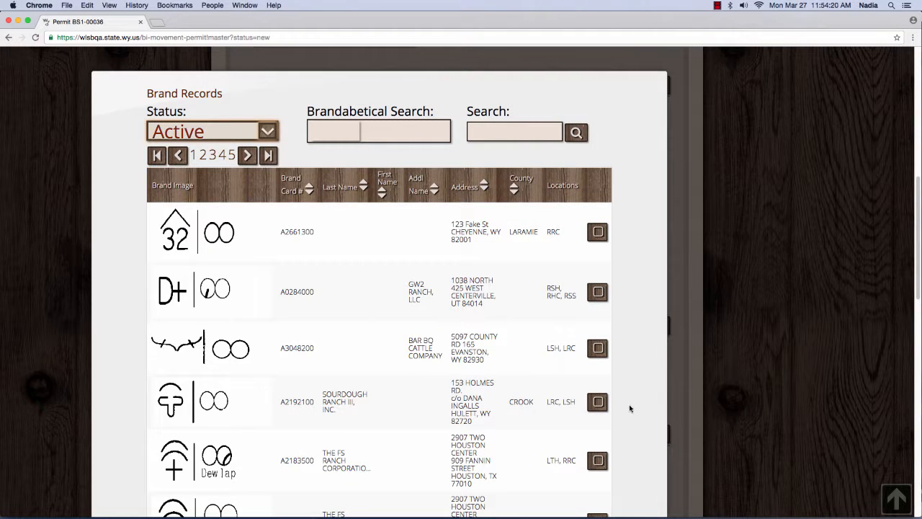
scroll(616, 346, "down", 10)
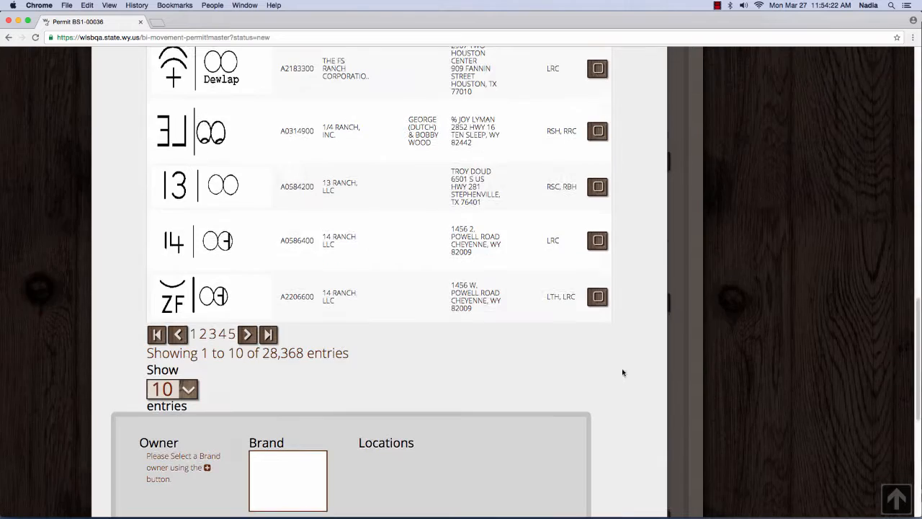
left_click(569, 268)
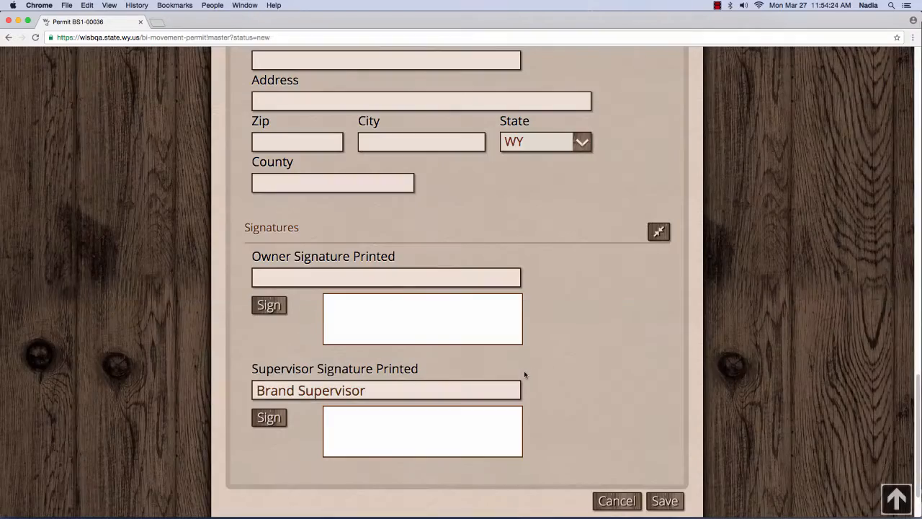
scroll(551, 277, "up", 5)
scroll(548, 299, "up", 4)
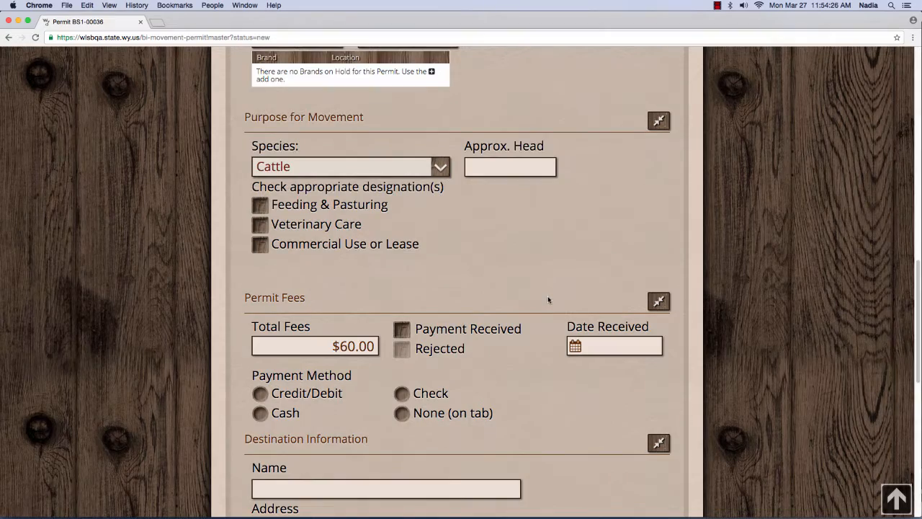
scroll(547, 297, "up", 6)
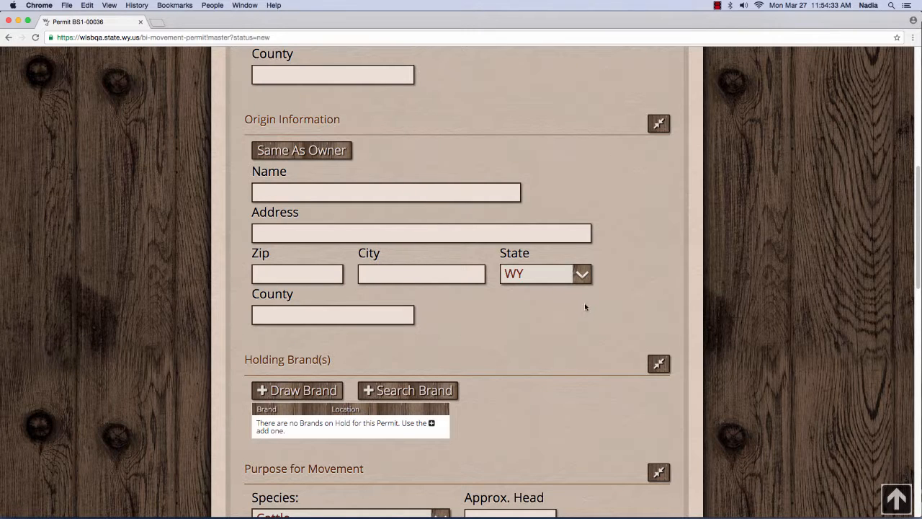
scroll(583, 304, "down", 4)
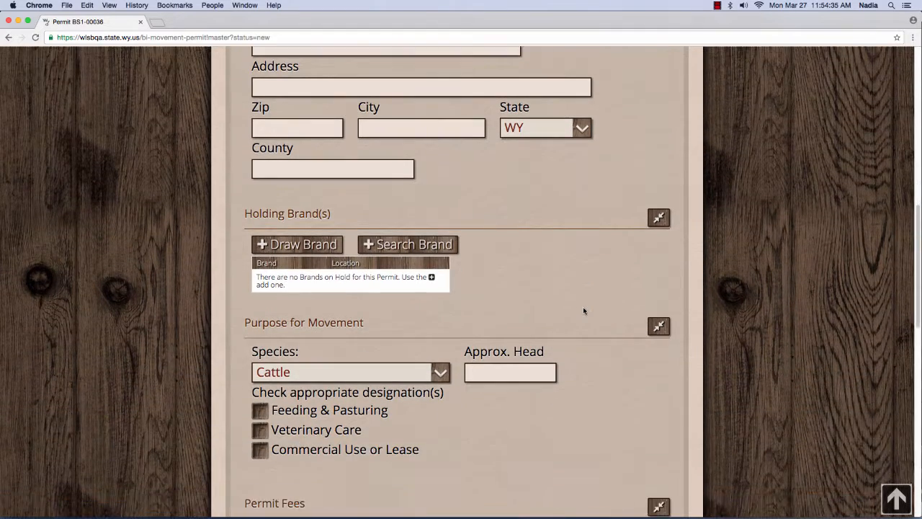
scroll(583, 306, "down", 20)
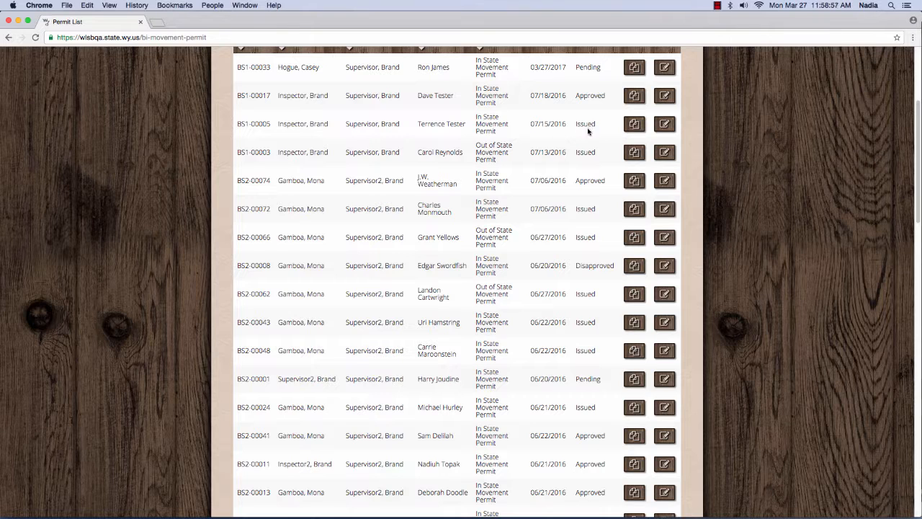
Step: Go back to the top and reload the Movement Permit list from Brand Inspection > Forms
scroll(580, 165, "up", 1)
scroll(580, 165, "up", 2)
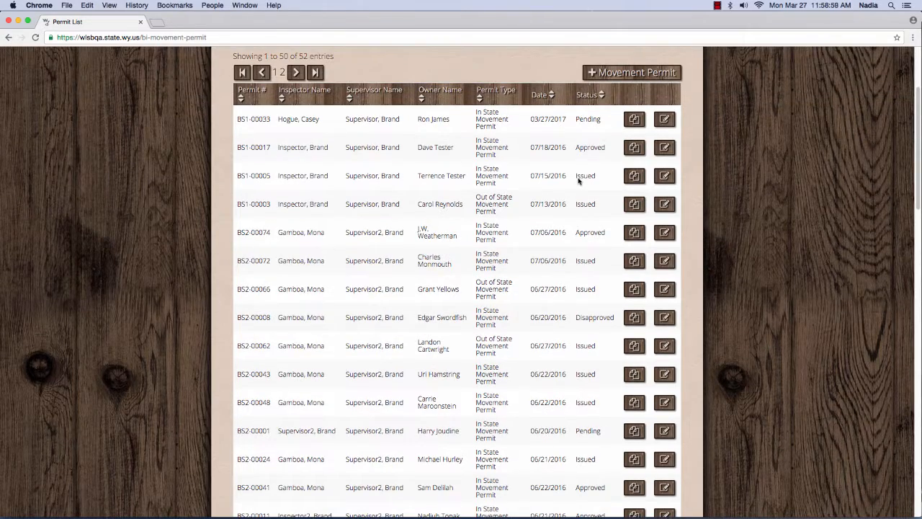
scroll(580, 180, "up", 3)
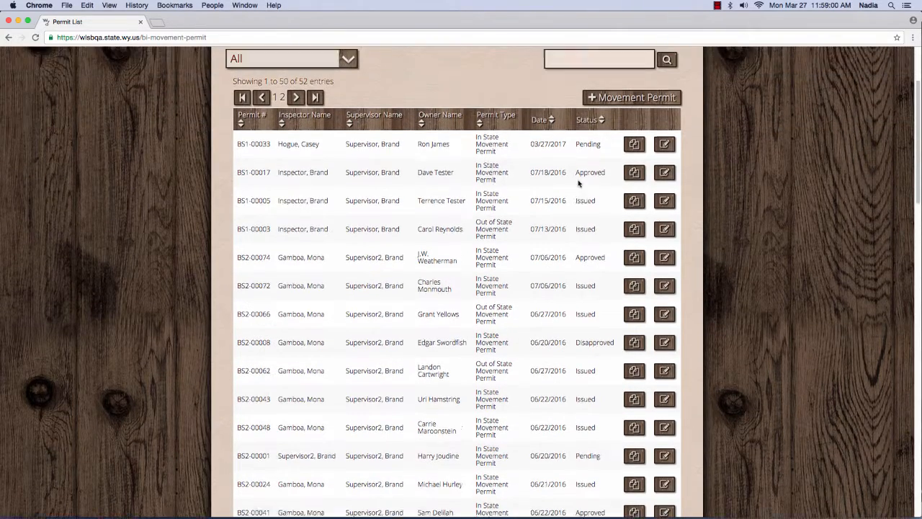
scroll(422, 157, "up", 3)
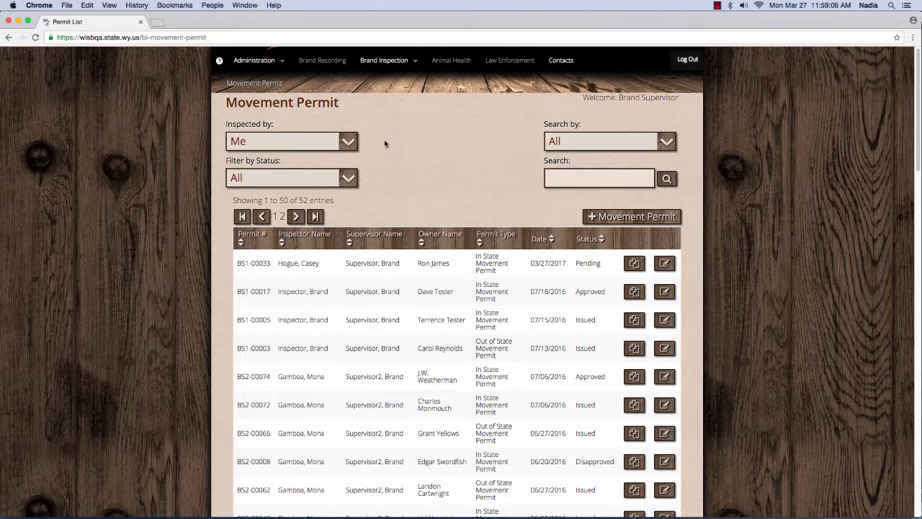
mouse_move(409, 65)
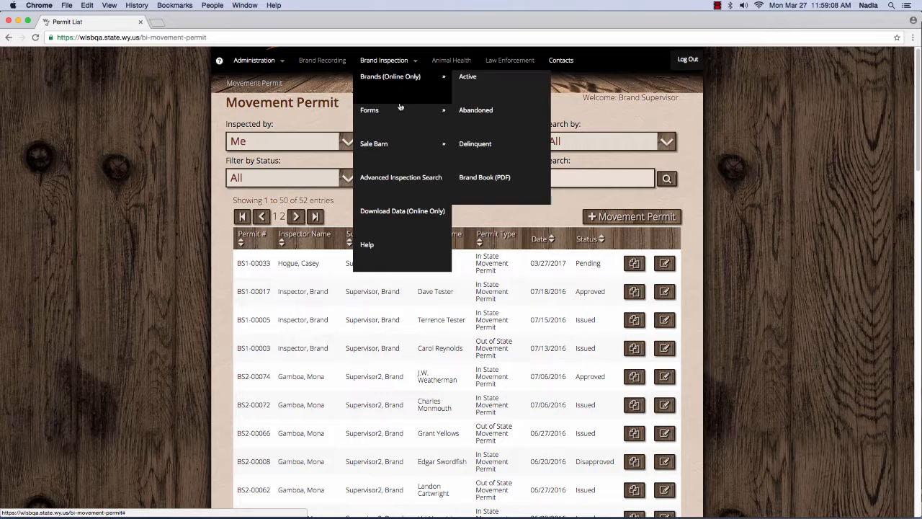
mouse_move(397, 118)
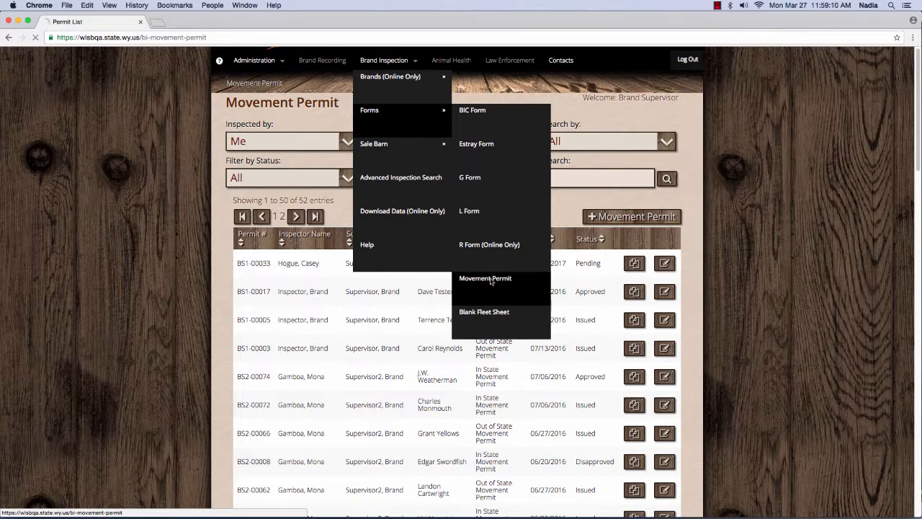
left_click(490, 281)
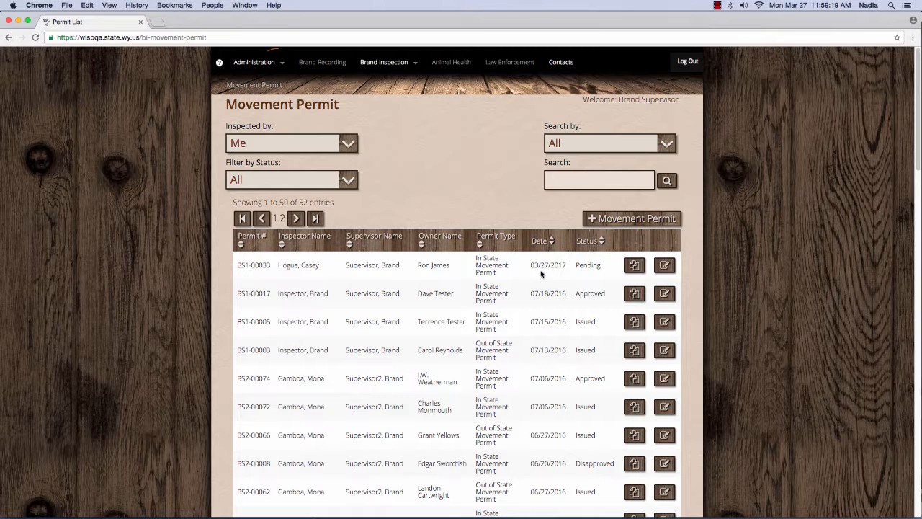
left_click(347, 145)
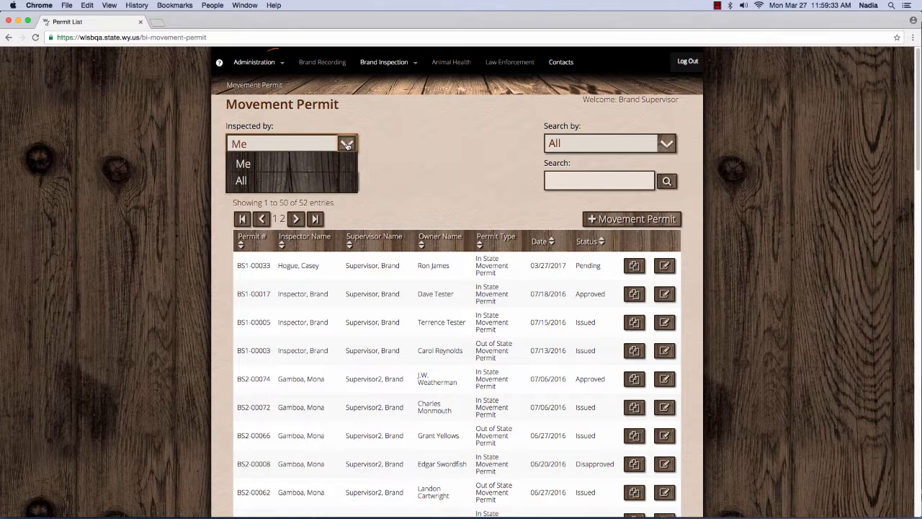
left_click(338, 178)
left_click(347, 143)
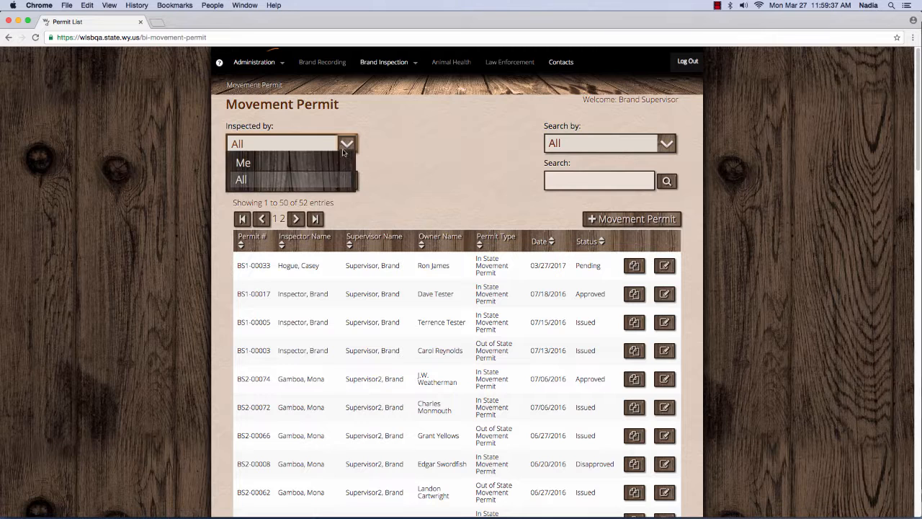
left_click(337, 159)
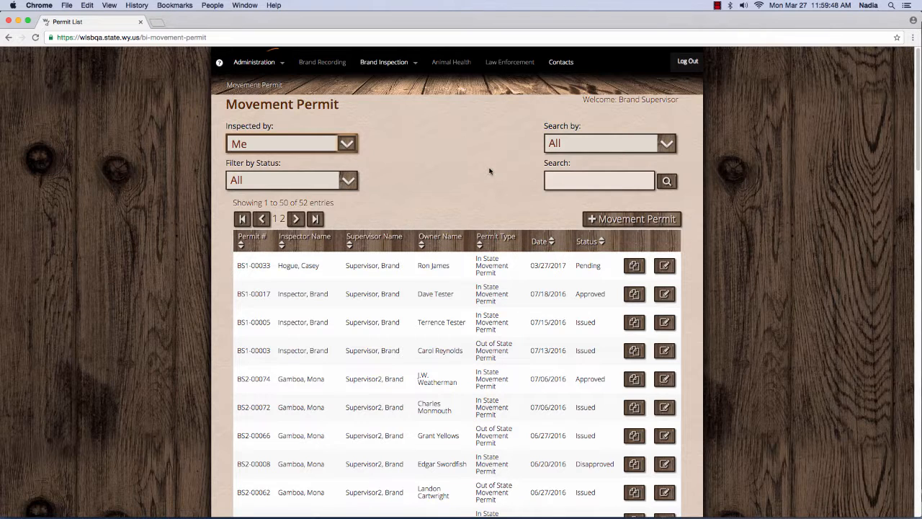
Step: Set Search by to Permit #, leaving the status filter at All
left_click(667, 144)
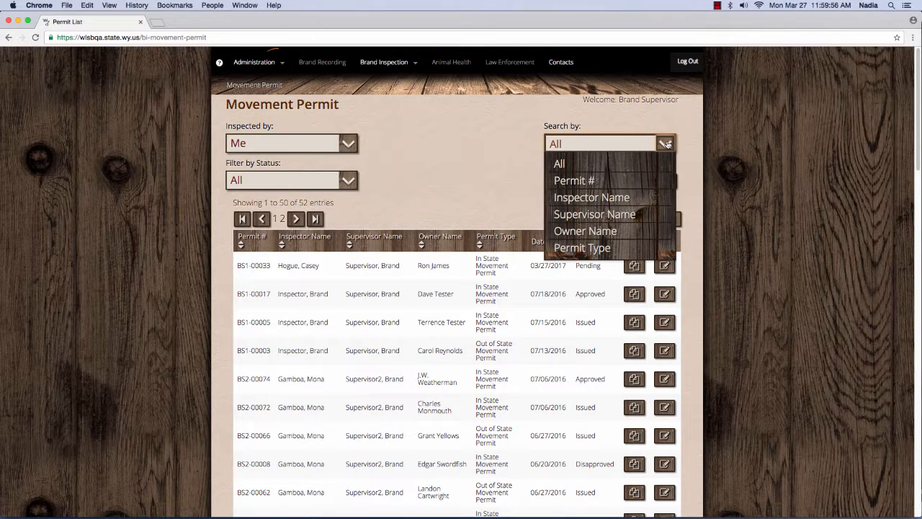
left_click(640, 182)
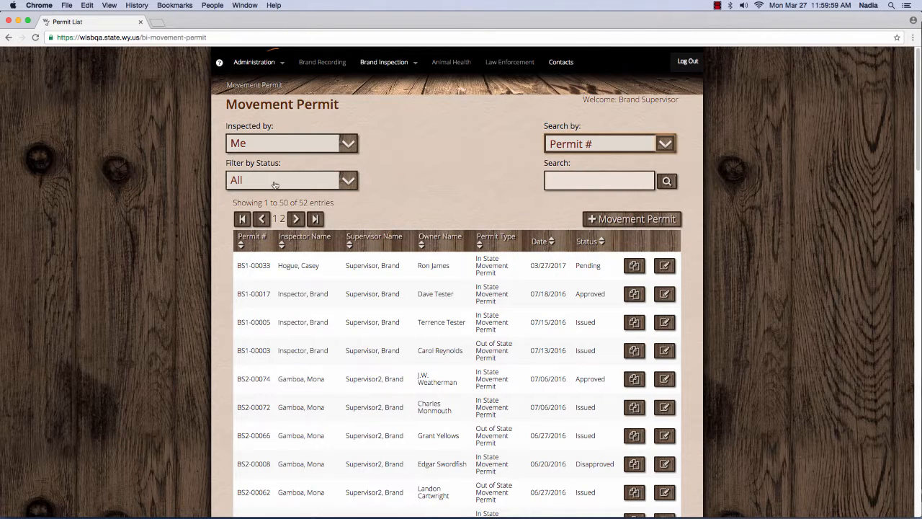
left_click(349, 184)
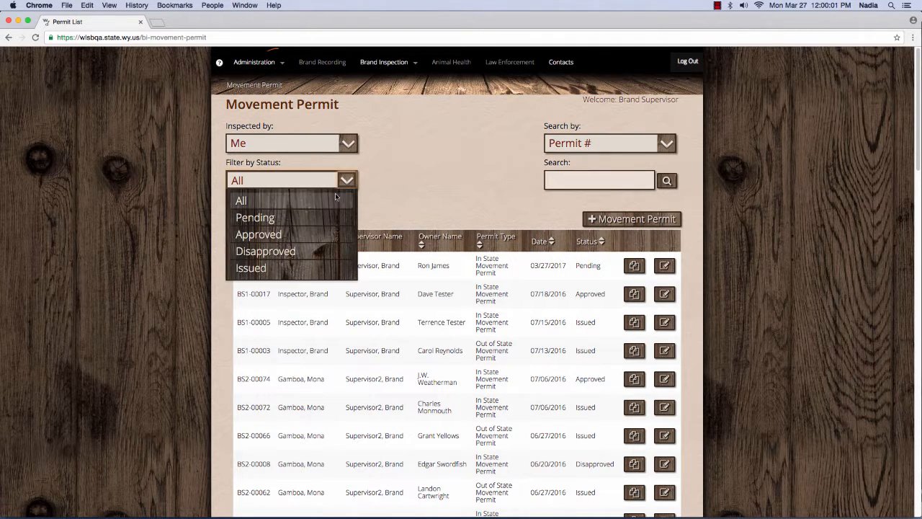
left_click(349, 184)
Step: Search the permit list for permit number BS1-0003
left_click(585, 177)
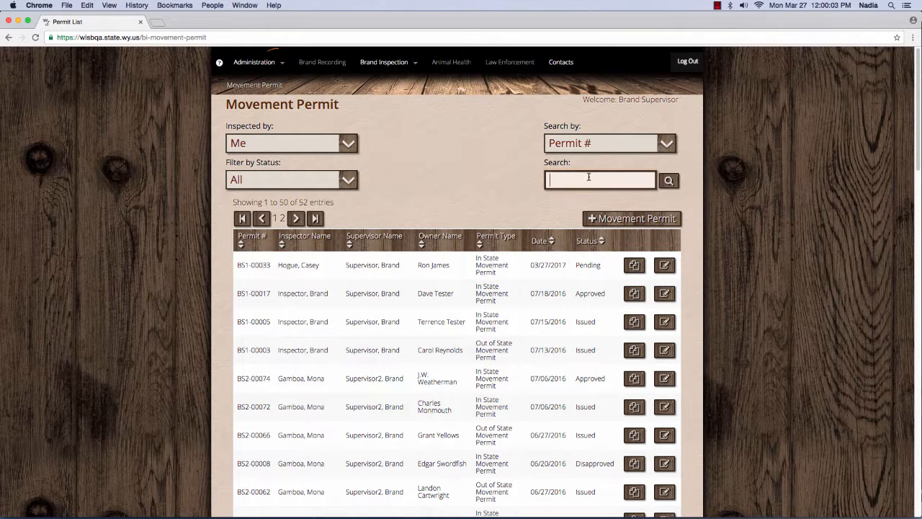
type("BS1-0030")
left_click(661, 184)
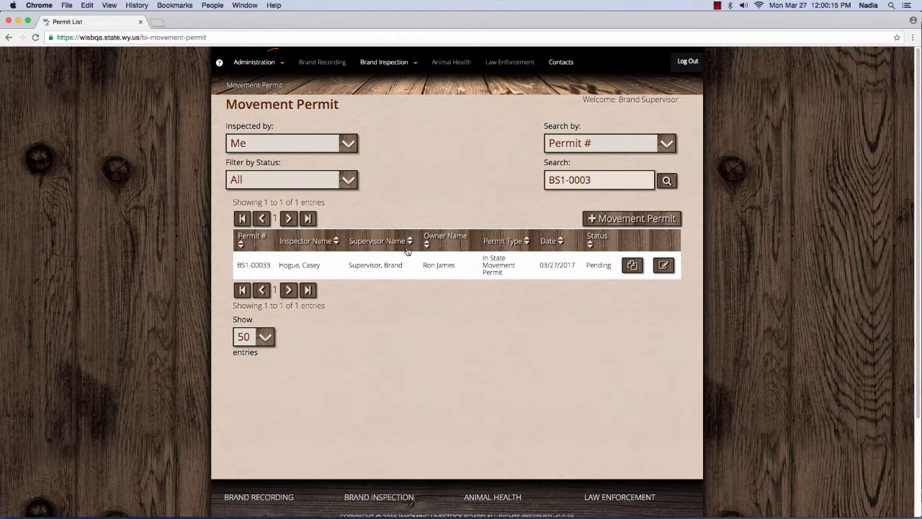
Step: Clear the permit-number search and rerun it to list all 52 permits
left_click_drag(620, 179, 545, 180)
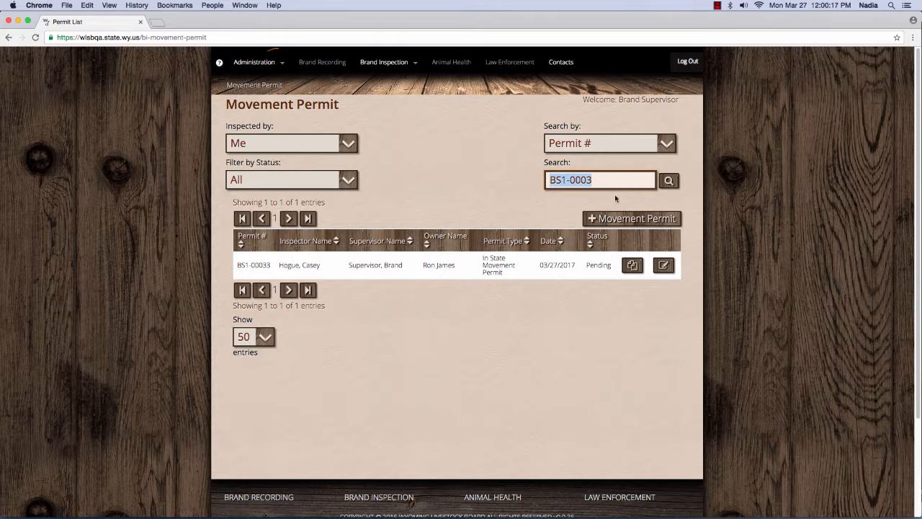
key("BackSpace")
left_click(663, 190)
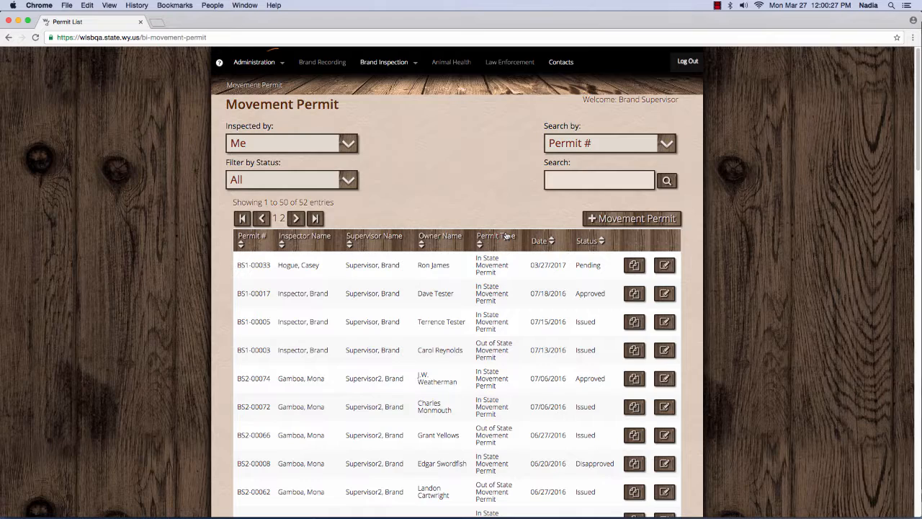
Step: Sort the list by owner name and date, then clone permit BS1-00033 into new permit BS1-00037
left_click(451, 236)
left_click(451, 236)
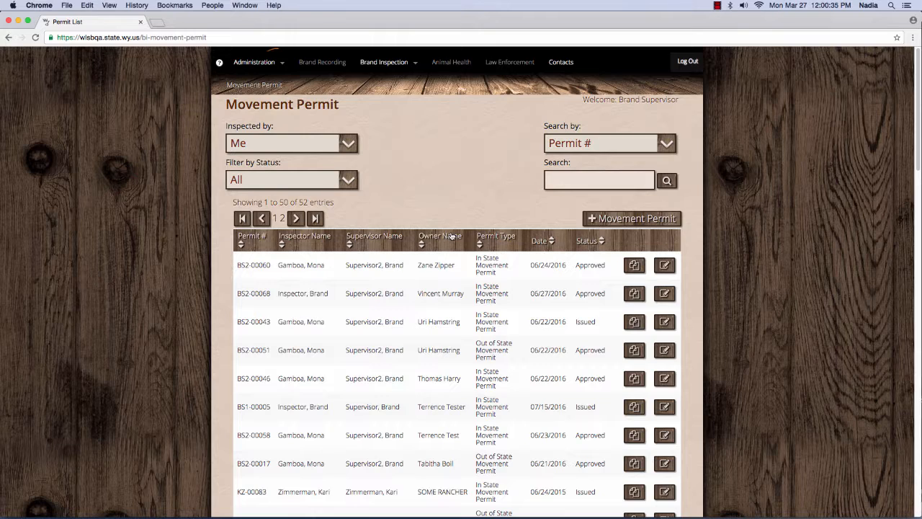
left_click(451, 237)
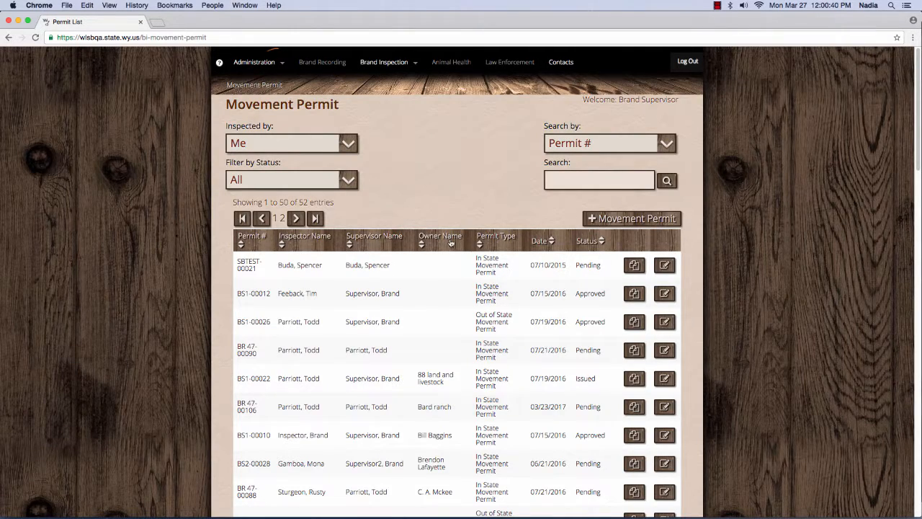
left_click(451, 242)
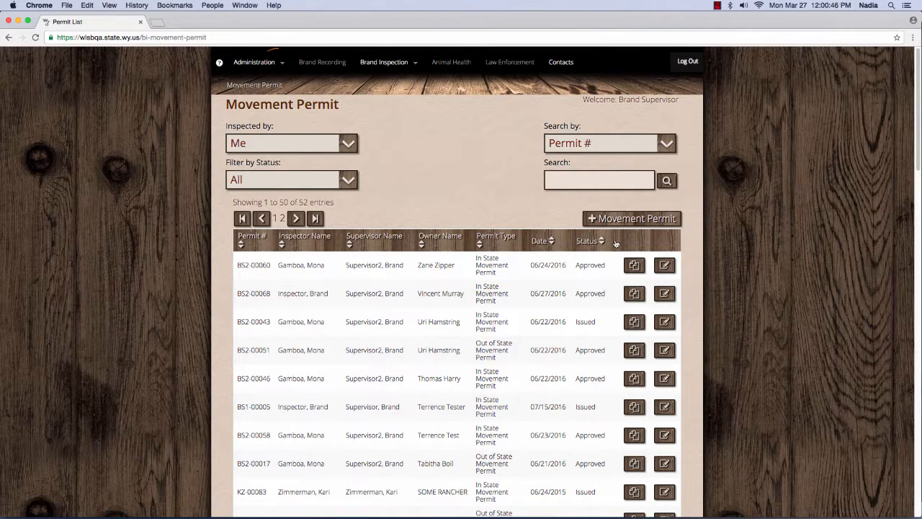
left_click(540, 242)
left_click(540, 242)
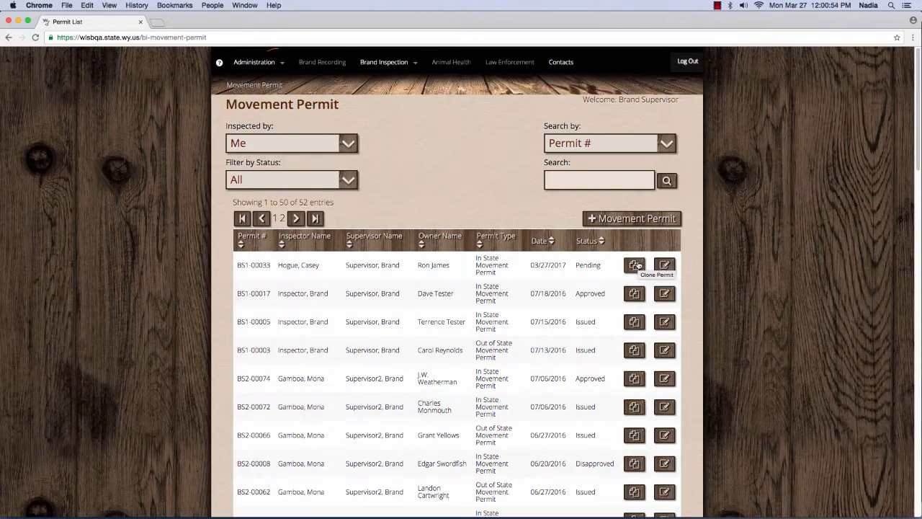
left_click(637, 265)
left_click(637, 117)
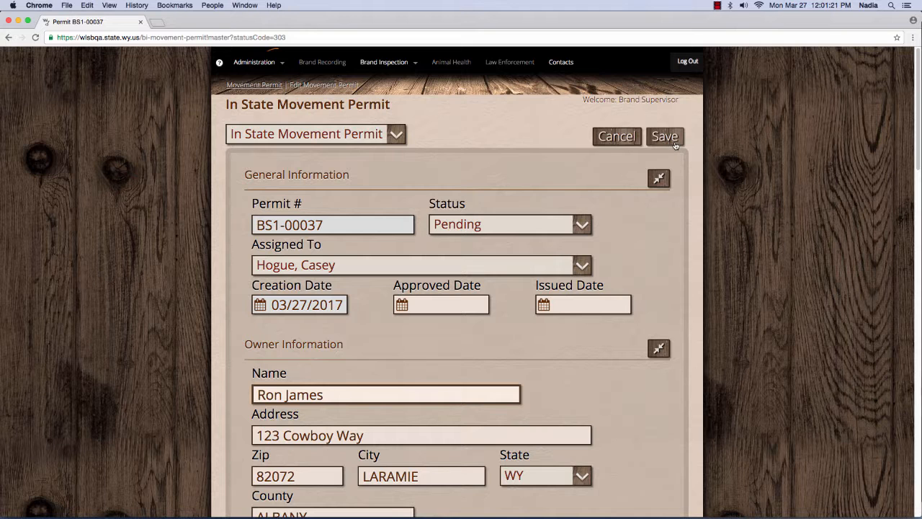
Step: Cancel cloned permit BS1-00037 without saving and confirm the discard with OK
scroll(675, 176, "down", 20)
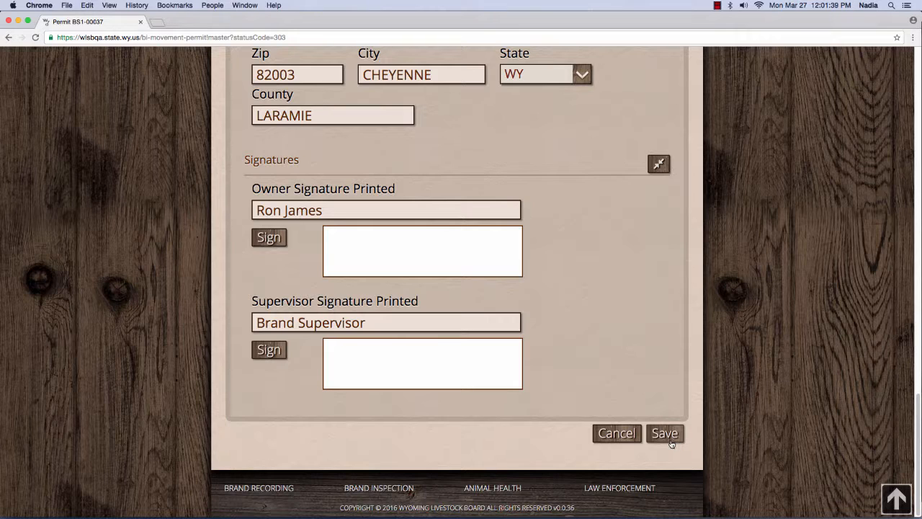
left_click(616, 433)
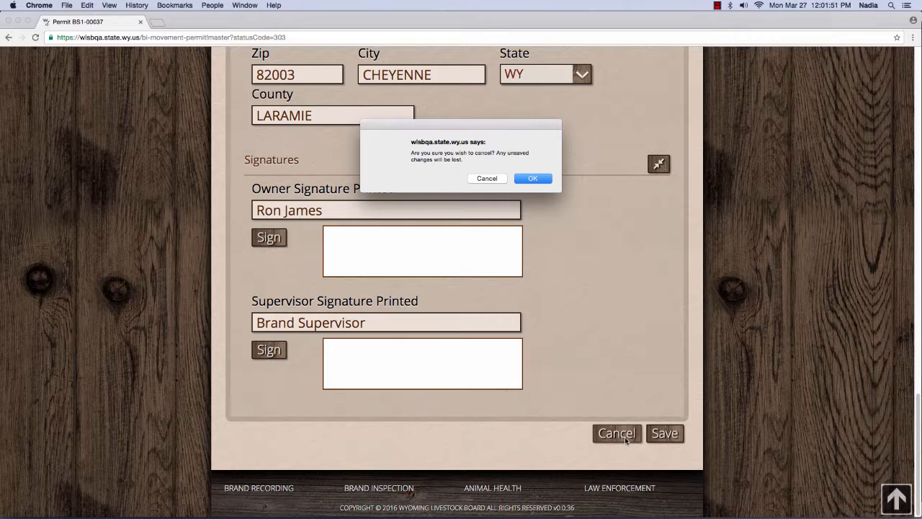
left_click(533, 179)
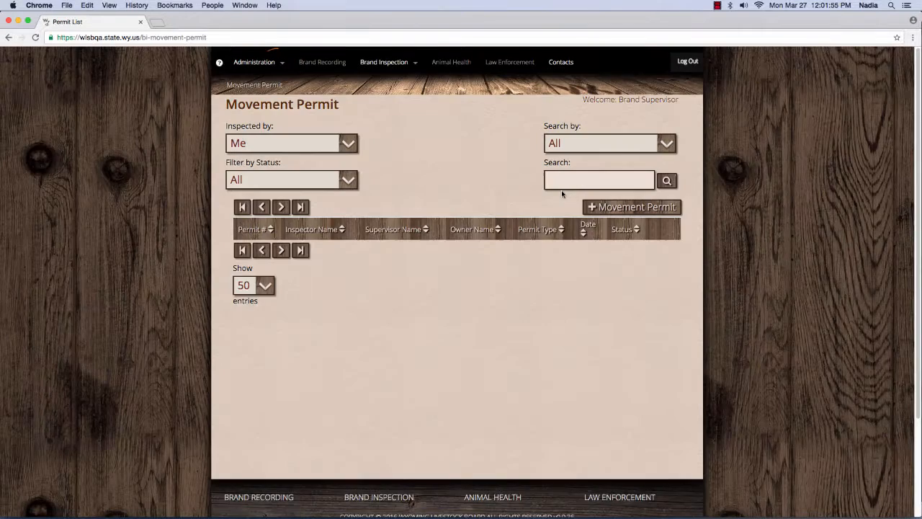